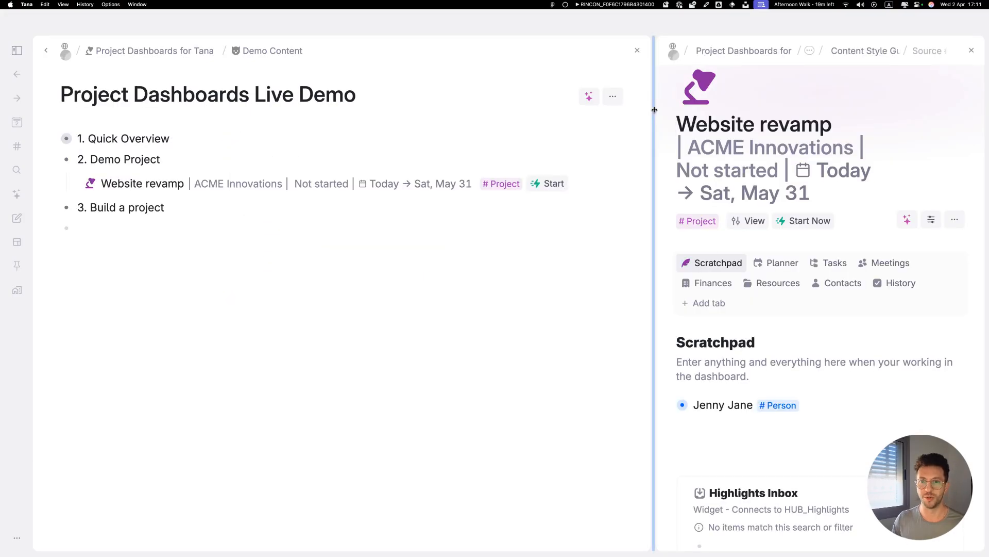
Open the Website revamp project dashboard in a side panel.
{"action": "left_click_drag", "start_coordinate": [654, 93], "coordinate": [502, 92]}
{"action": "left_click_drag", "start_coordinate": [438, 91], "coordinate": [224, 92]}
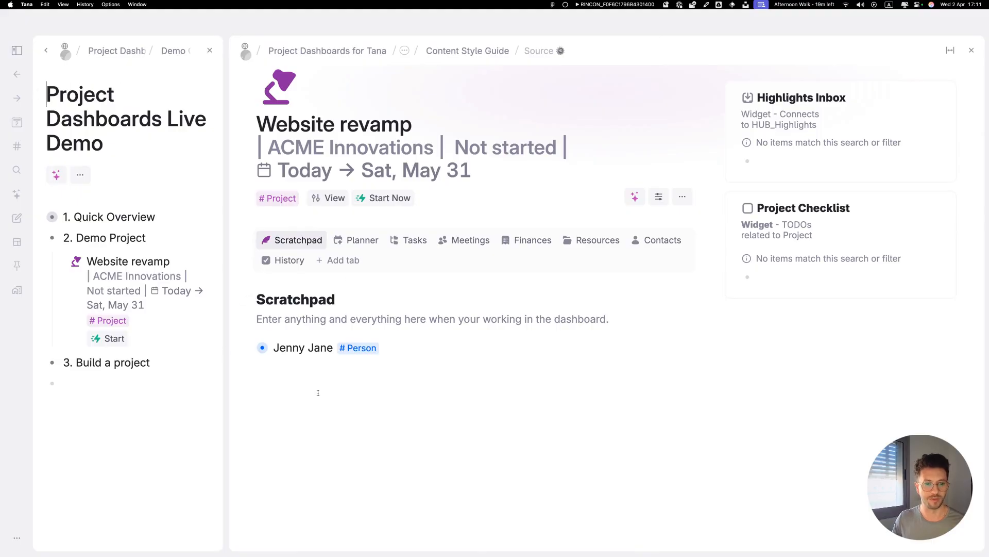
Add two Scratchpad nodes named 'New resource' and 'New Tasks' below Jenny Jane.
{"action": "left_click", "coordinate": [402, 355]}
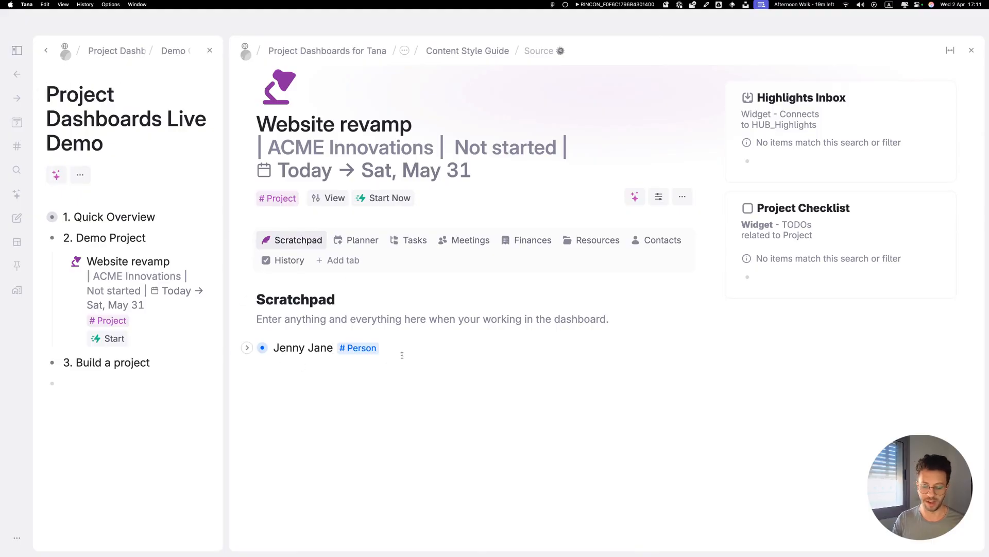
{"action": "key", "text": "Return"}
{"action": "type", "text": "New r"}
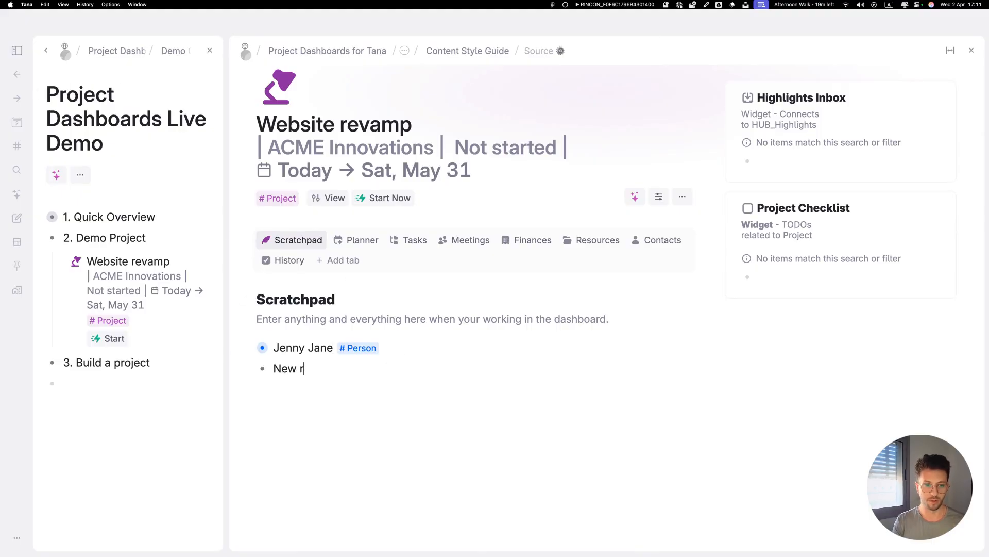
{"action": "type", "text": "esource"}
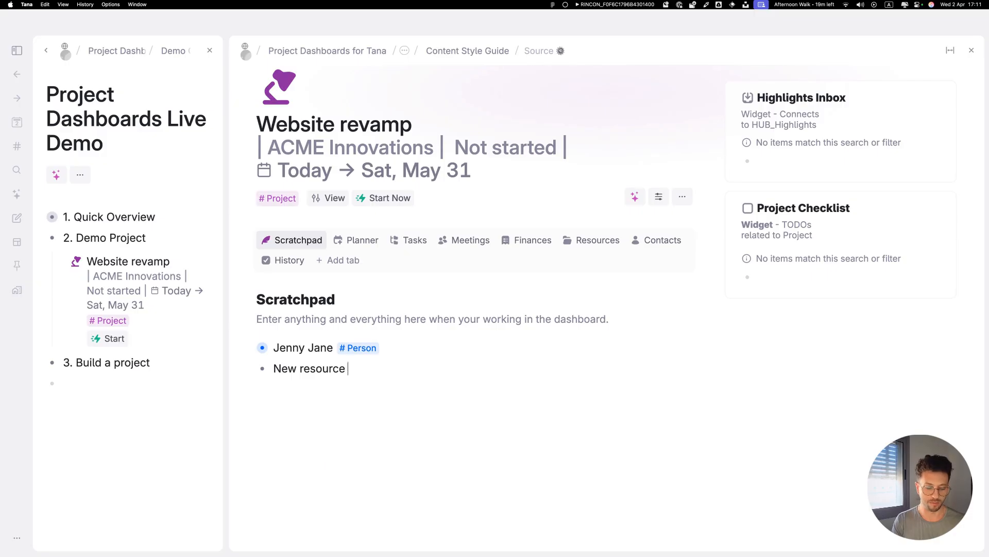
{"action": "key", "text": "Return"}
{"action": "type", "text": "New Tasks"}
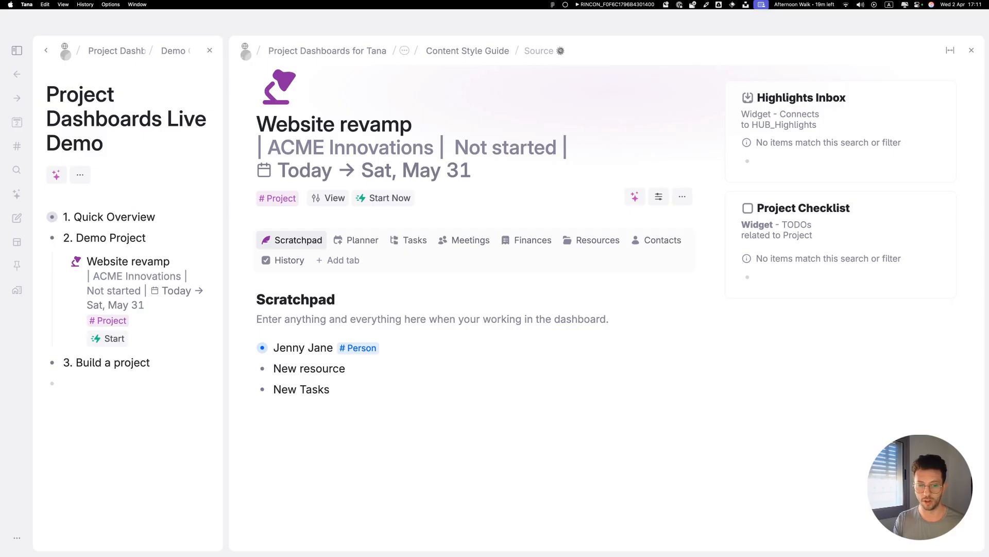
Tag the New resource node with the Resource supertag and the New Tasks node with the Task supertag.
{"action": "left_click", "coordinate": [274, 348]}
{"action": "type", "text": "#re"}
{"action": "key", "text": "Return"}
{"action": "key", "text": "Down"}
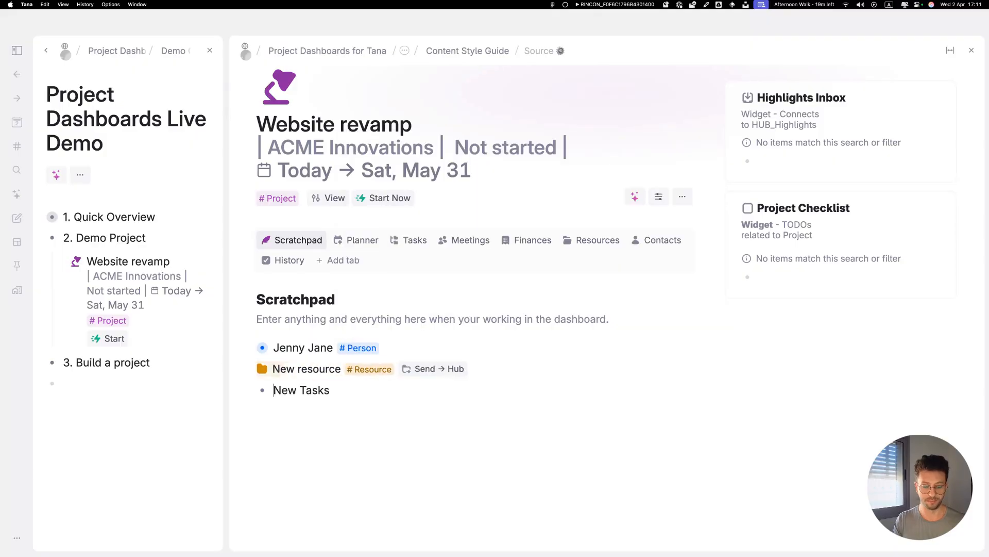
{"action": "key", "text": "alt+Right"}
{"action": "type", "text": "#tas"}
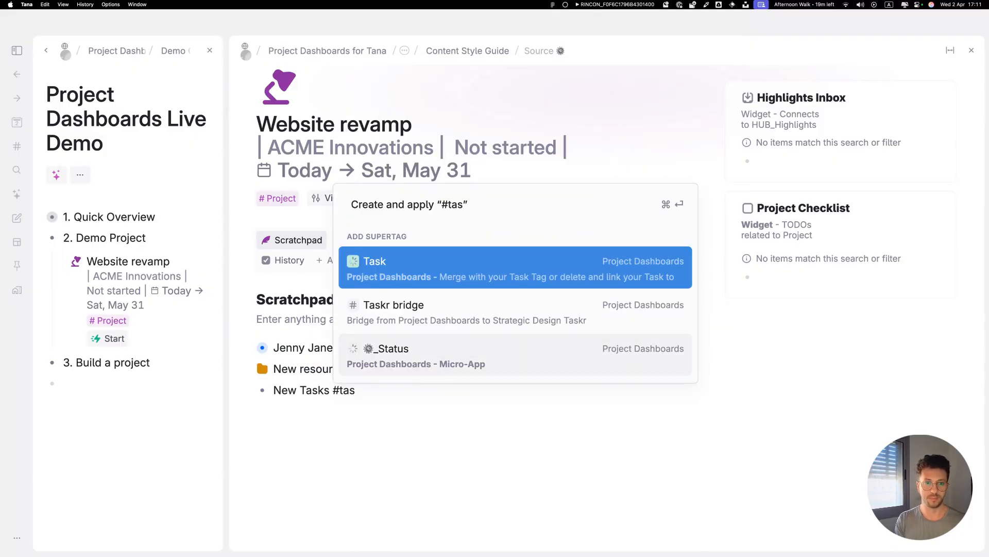
{"action": "key", "text": "Return"}
Check the Tasks and Resources tabs for the newly tagged items.
{"action": "left_click", "coordinate": [415, 241]}
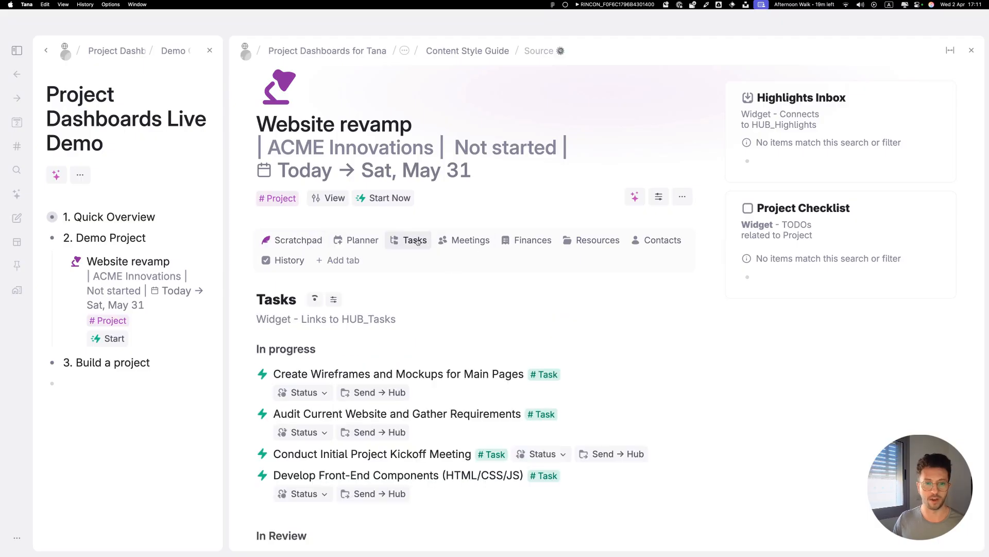
{"action": "scroll", "coordinate": [296, 427], "scroll_direction": "down", "scroll_amount": 10}
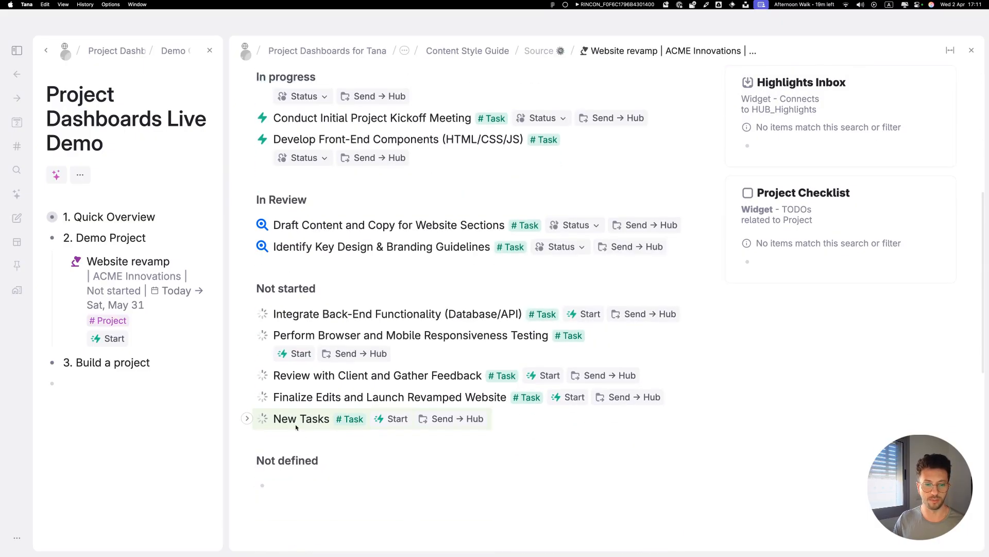
{"action": "scroll", "coordinate": [297, 426], "scroll_direction": "up", "scroll_amount": 10}
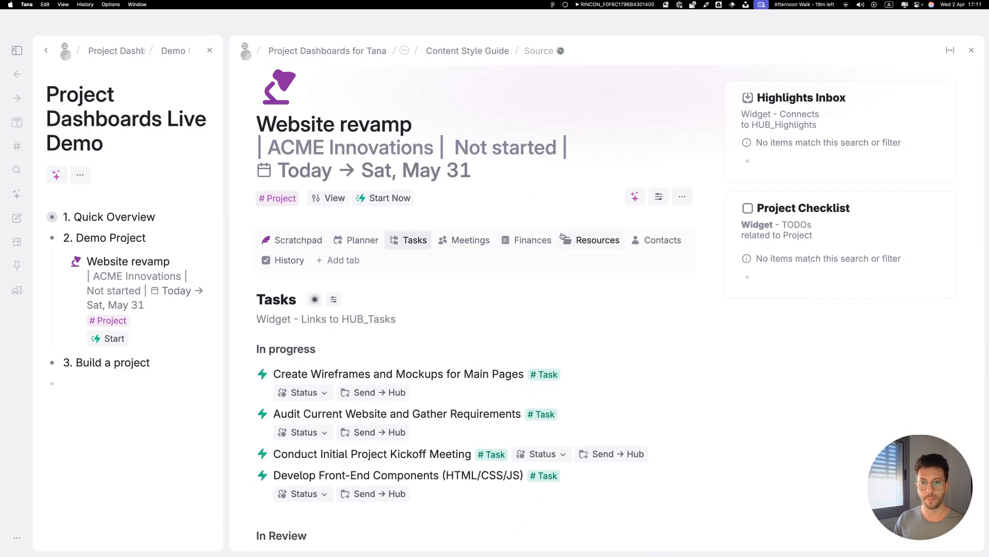
{"action": "left_click", "coordinate": [565, 238]}
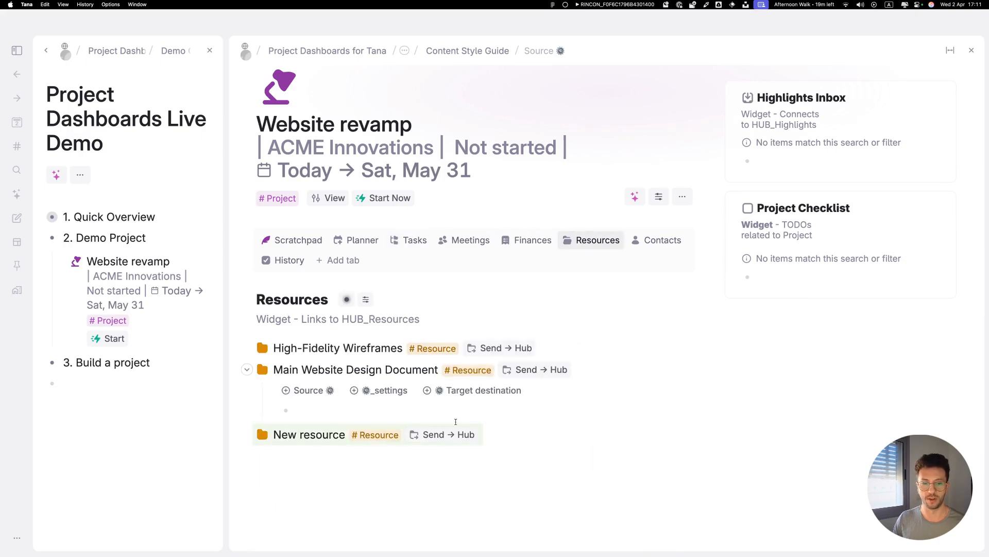
Send the New Tasks and New resource nodes from the Scratchpad to their hubs.
{"action": "left_click", "coordinate": [296, 240]}
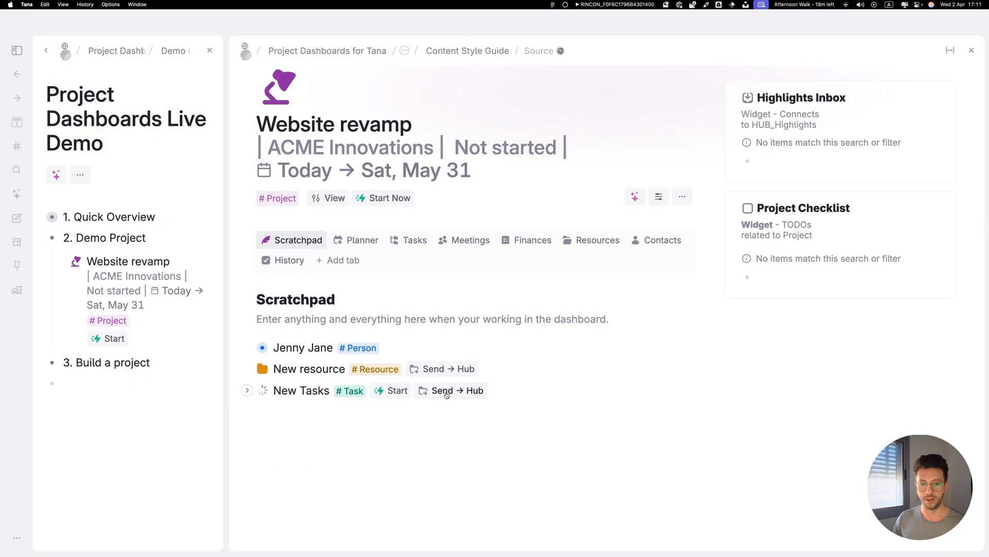
{"action": "left_click", "coordinate": [447, 395]}
{"action": "left_click", "coordinate": [442, 368]}
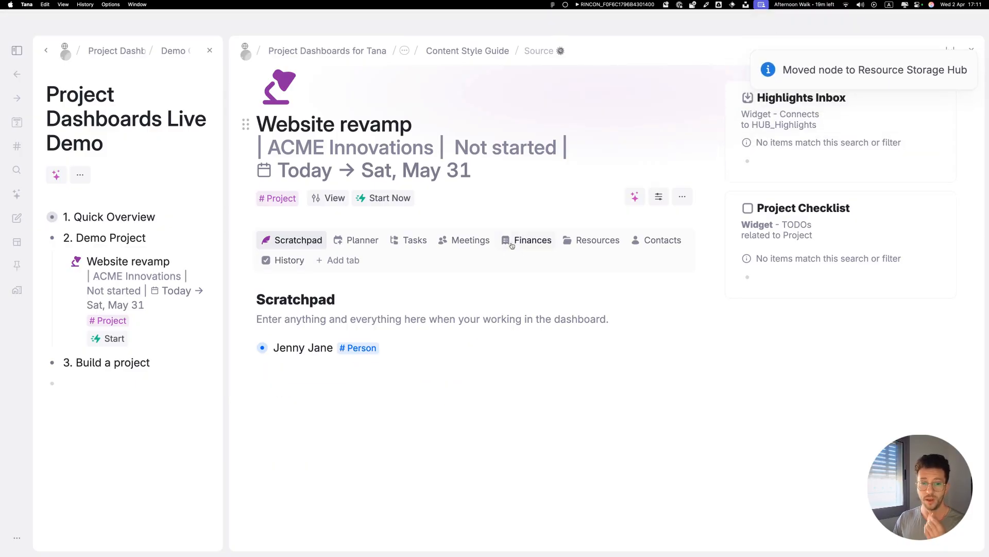
Schedule the New Tasks item on the Planner calendar across about 23–25 April.
{"action": "left_click", "coordinate": [408, 239]}
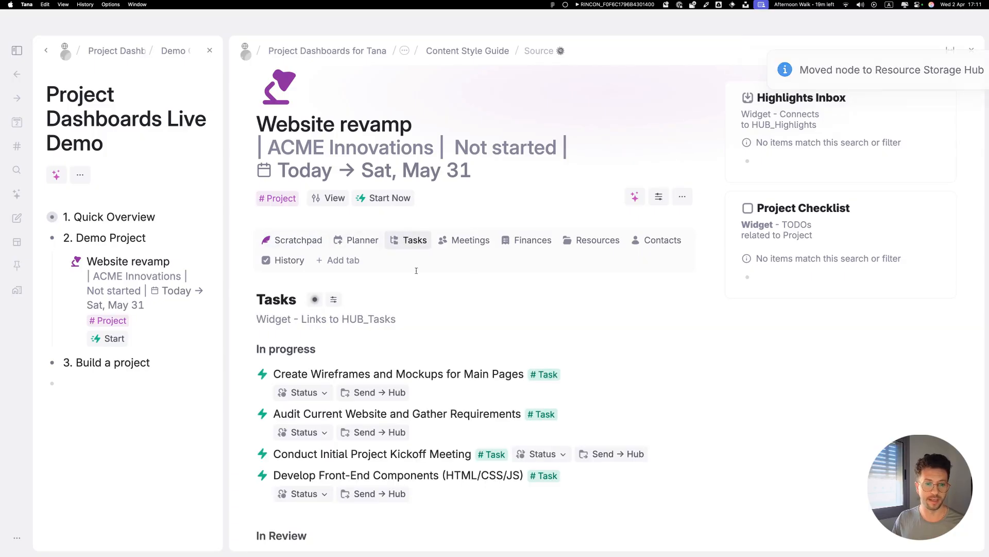
{"action": "scroll", "coordinate": [465, 467], "scroll_direction": "down", "scroll_amount": 5}
{"action": "scroll", "coordinate": [465, 468], "scroll_direction": "up", "scroll_amount": 5}
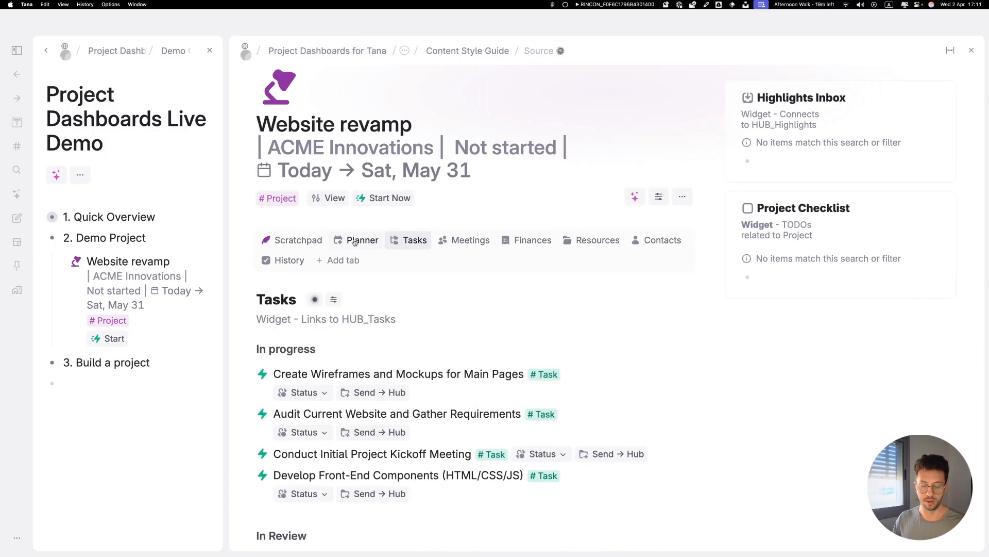
{"action": "key", "text": "super+minus"}
{"action": "key", "text": "super+minus"}
{"action": "key", "text": "super+minus"}
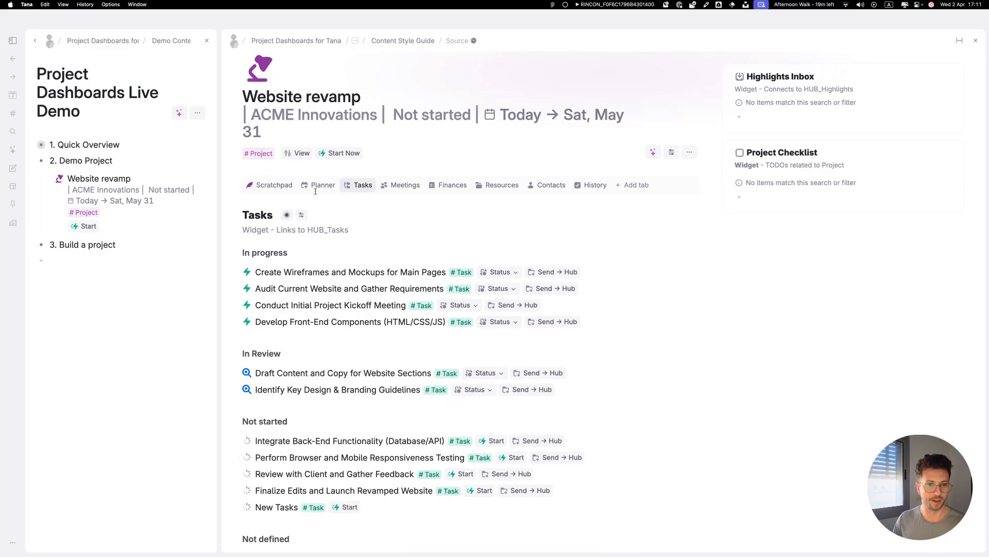
{"action": "left_click", "coordinate": [316, 187]}
{"action": "scroll", "coordinate": [258, 453], "scroll_direction": "down", "scroll_amount": 2}
{"action": "left_click_drag", "start_coordinate": [268, 474], "coordinate": [629, 326]}
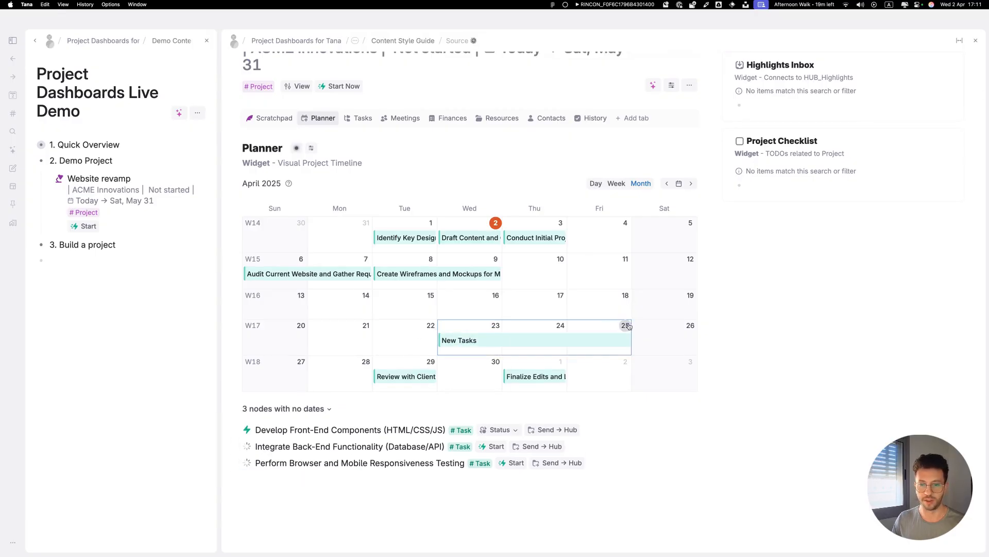
Browse the Contacts, Resources and Finances tabs of the dashboard, returning to the Scratchpad.
{"action": "left_click", "coordinate": [549, 118]}
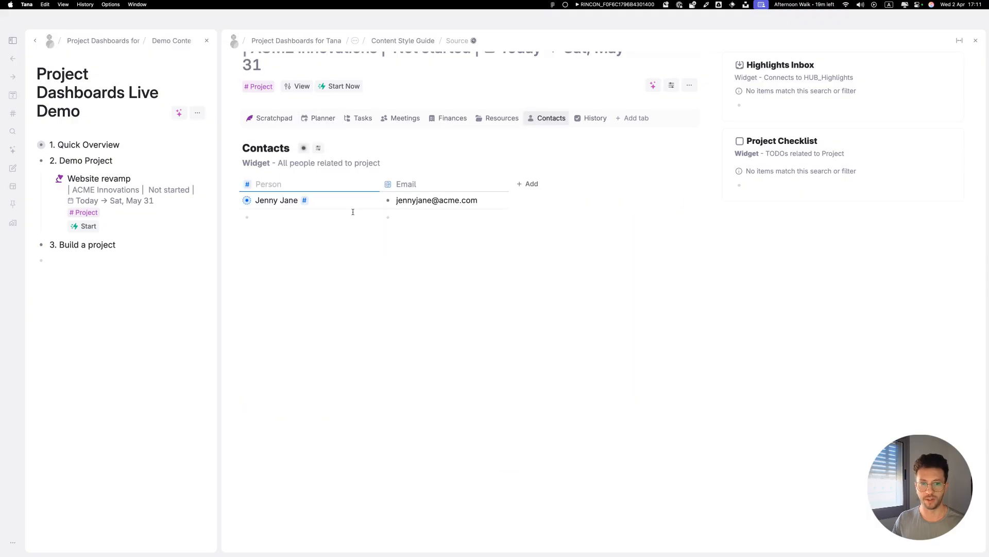
{"action": "scroll", "coordinate": [352, 212], "scroll_direction": "up", "scroll_amount": 3}
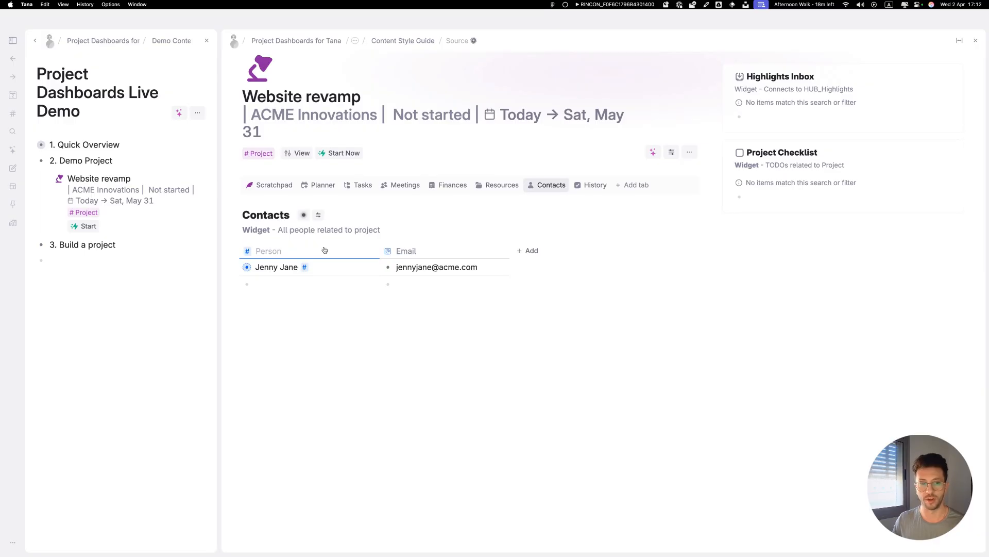
{"action": "left_click", "coordinate": [479, 190]}
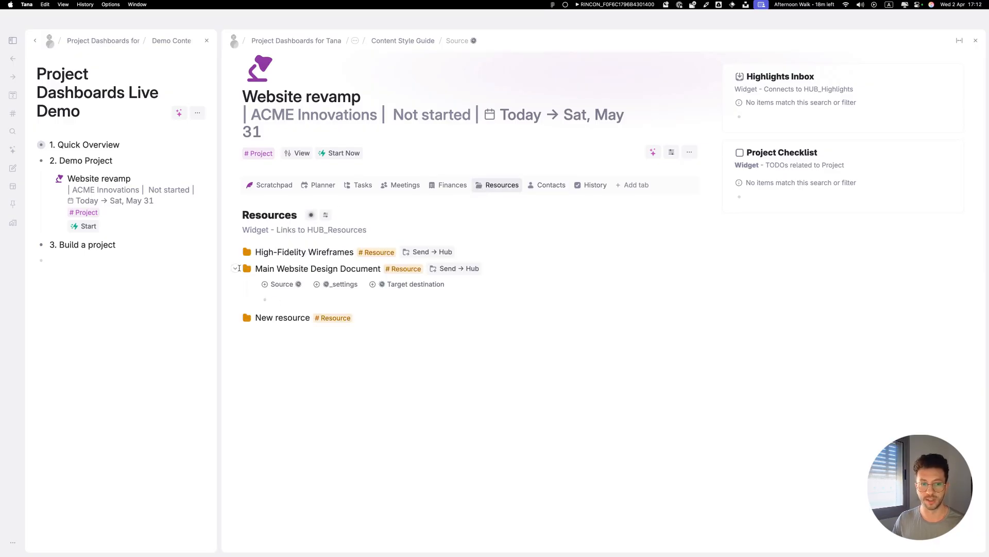
{"action": "left_click", "coordinate": [235, 269]}
{"action": "left_click", "coordinate": [325, 296]}
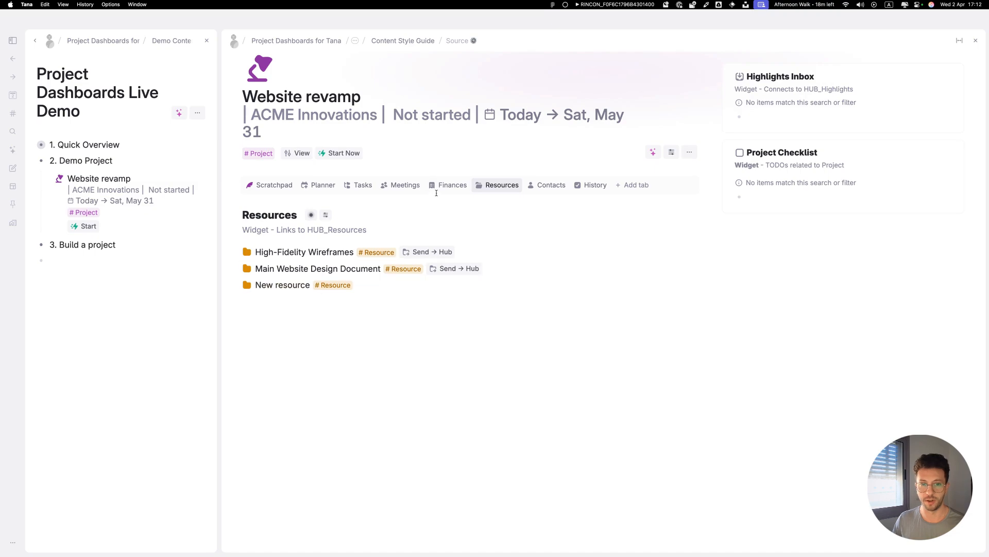
{"action": "left_click", "coordinate": [447, 185]}
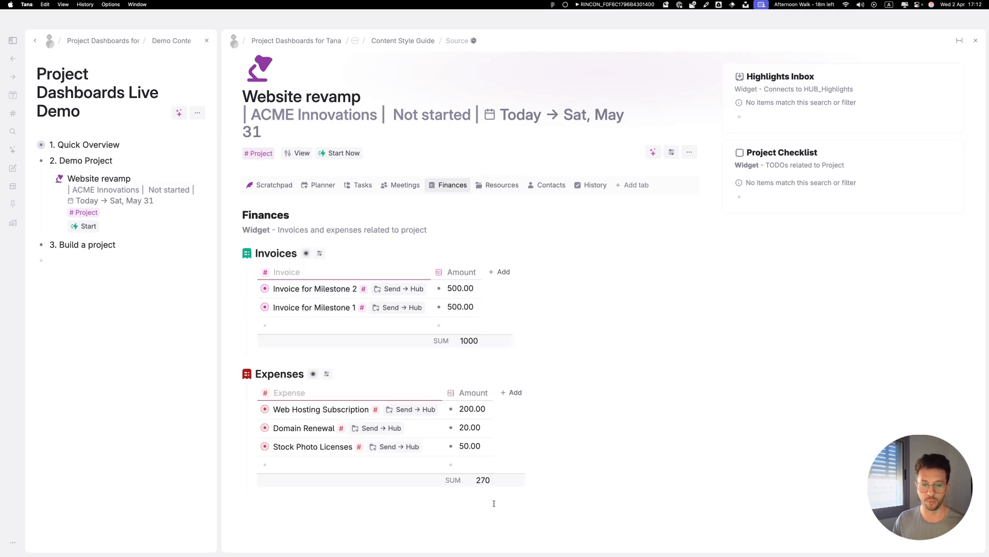
{"action": "left_click", "coordinate": [278, 186]}
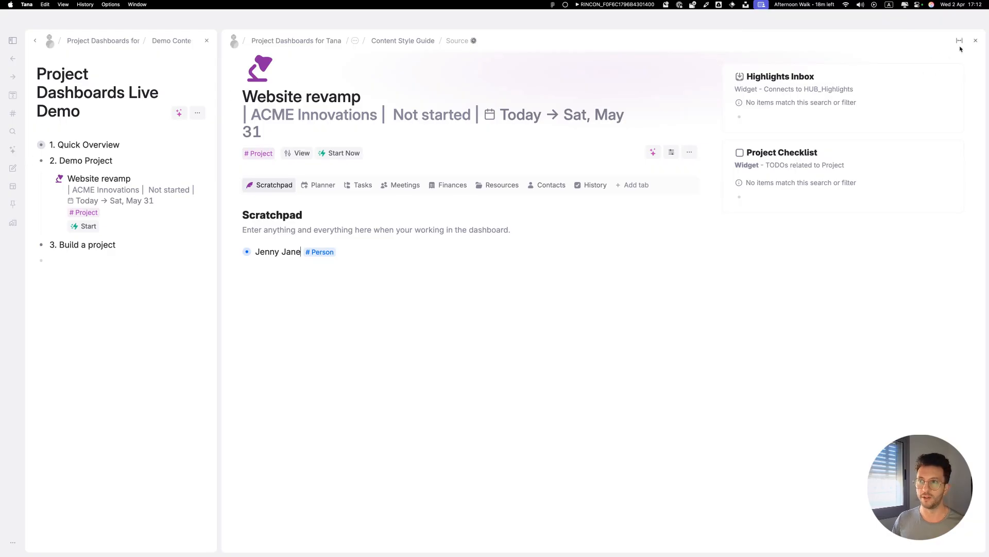
Close the side panel and open the '3. Build a project' node to start an empty line.
{"action": "left_click", "coordinate": [975, 40]}
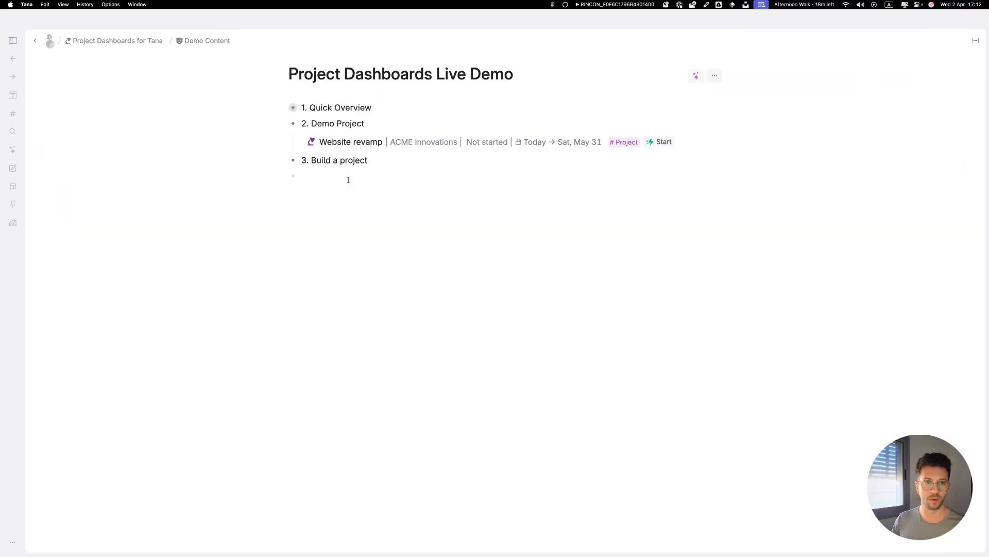
{"action": "left_click", "coordinate": [293, 160]}
{"action": "left_click", "coordinate": [318, 103]}
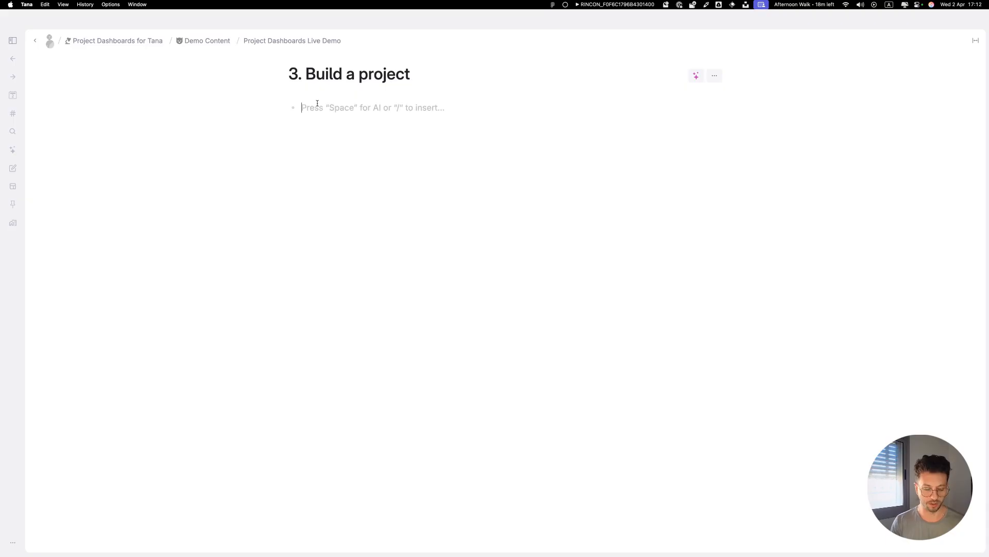
Add a 'Simon Creates' node tagged with the Client supertag.
{"action": "type", "text": "Sion"}
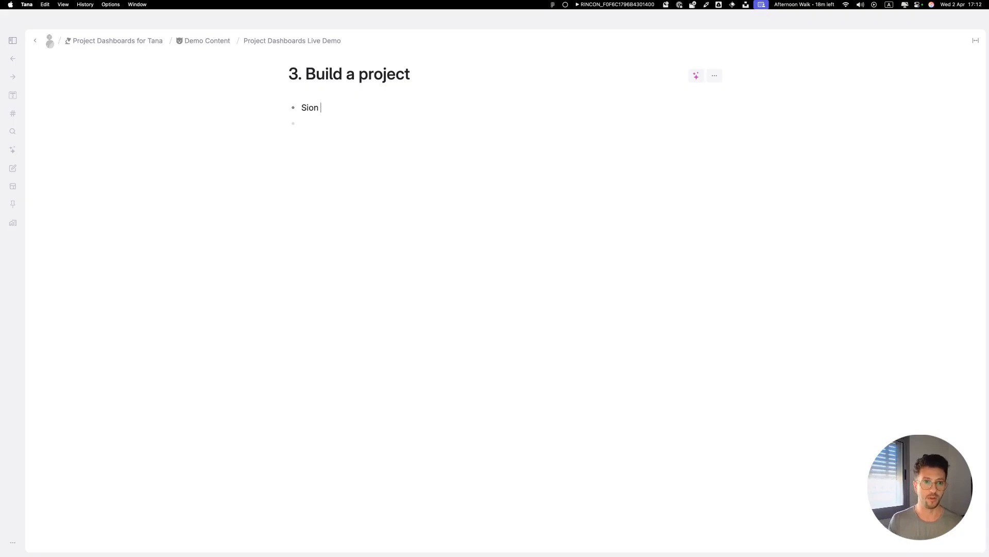
{"action": "key", "text": "BackSpace"}
{"action": "type", "text": "mon C"}
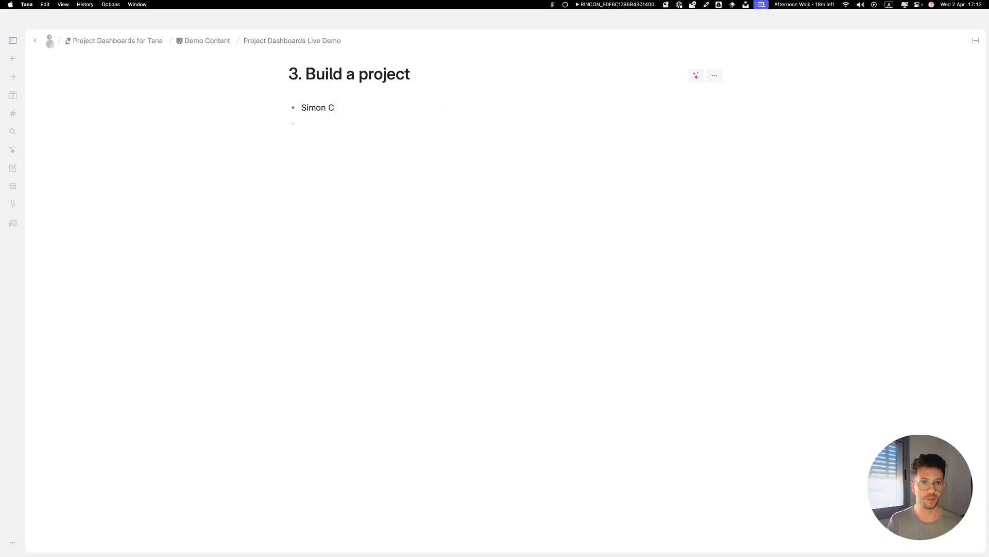
{"action": "type", "text": "reates #"}
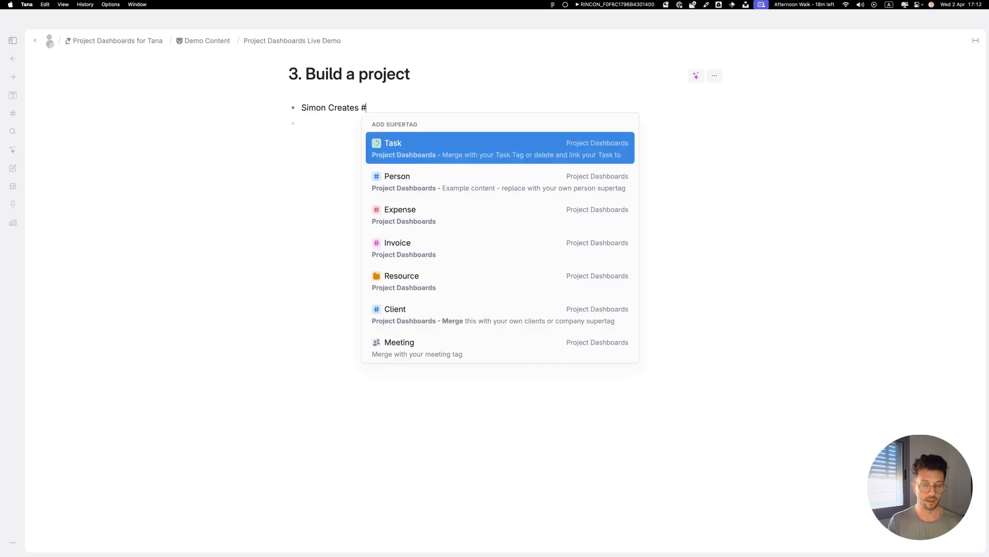
{"action": "type", "text": "cl"}
{"action": "key", "text": "Return"}
{"action": "key", "text": "Return"}
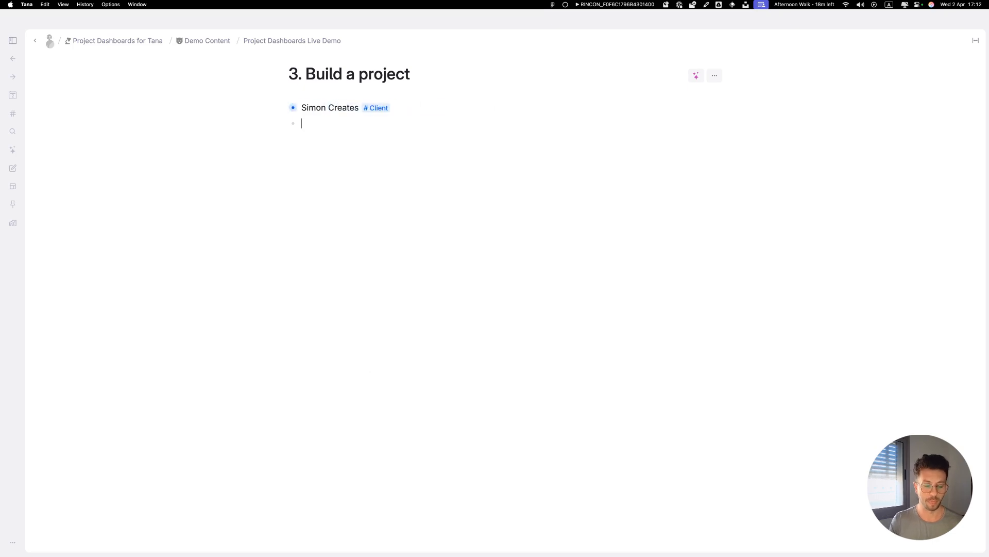
Create 'Website redesign for Simon Creates starting now until end of may' and apply the Project supertag.
{"action": "type", "text": "Webs"}
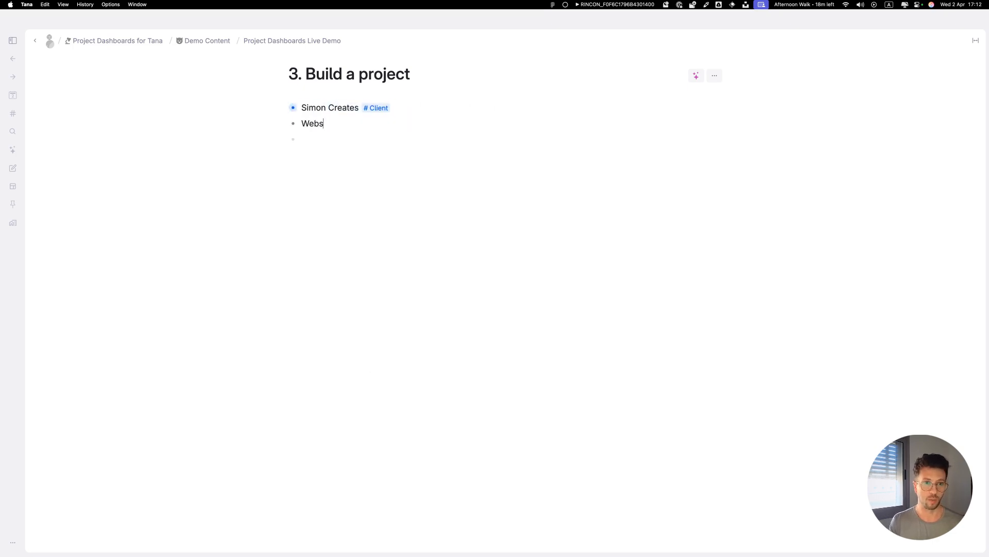
{"action": "type", "text": "ite redesign for SImo"}
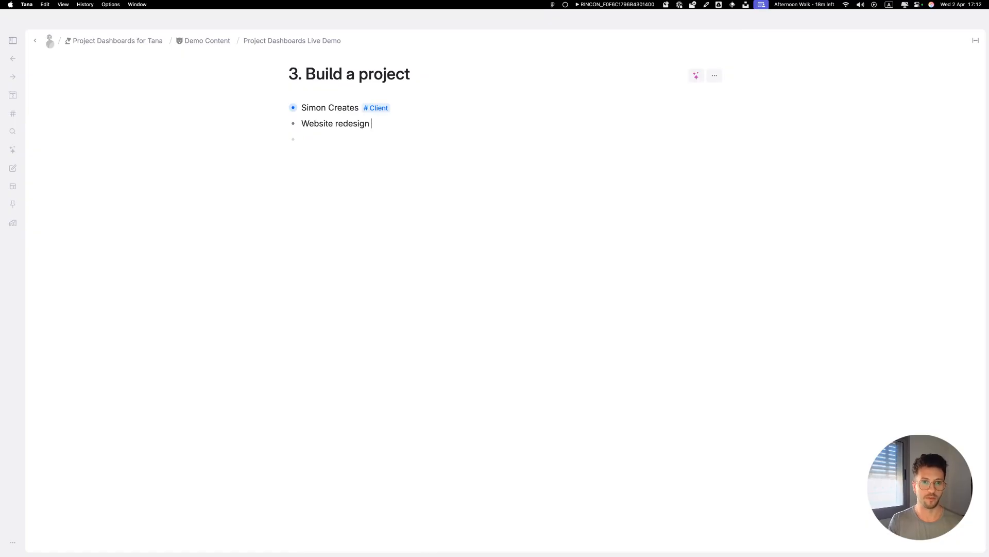
{"action": "key", "text": "BackSpace"}
{"action": "key", "text": "BackSpace"}
{"action": "key", "text": "BackSpace"}
{"action": "type", "text": "imon"}
{"action": "key", "text": "BackSpace"}
{"action": "key", "text": "BackSpace"}
{"action": "key", "text": "BackSpace"}
{"action": "key", "text": "BackSpace"}
{"action": "type", "text": "imon Creates starting now until end of may #prj"}
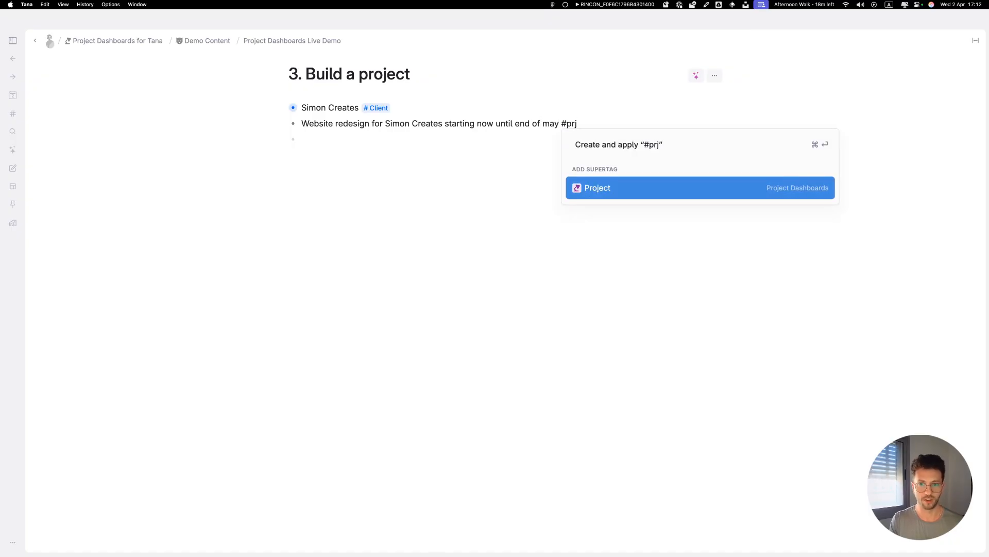
{"action": "key", "text": "Return"}
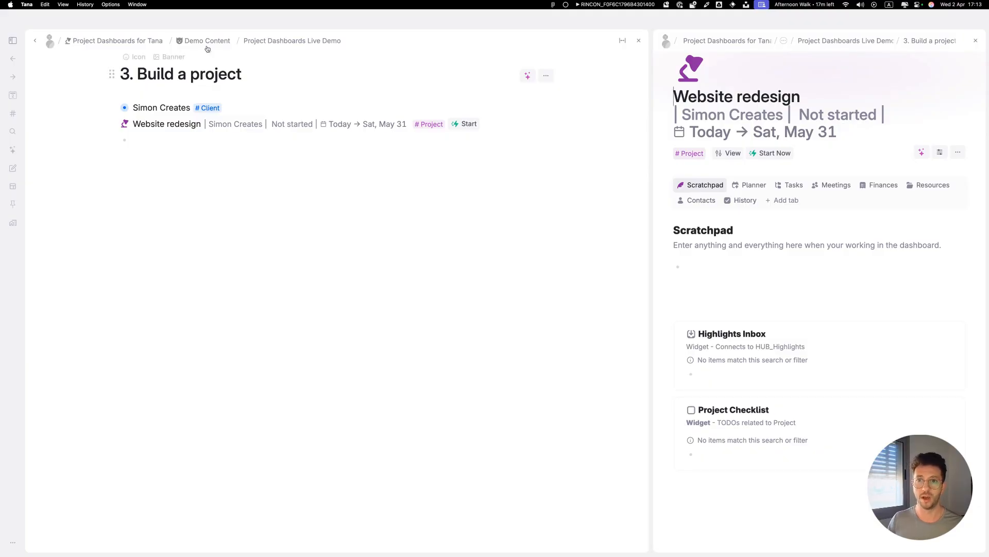
Close the left panel and paste the list of ten website tasks into the new project's Scratchpad.
{"action": "left_click", "coordinate": [639, 40]}
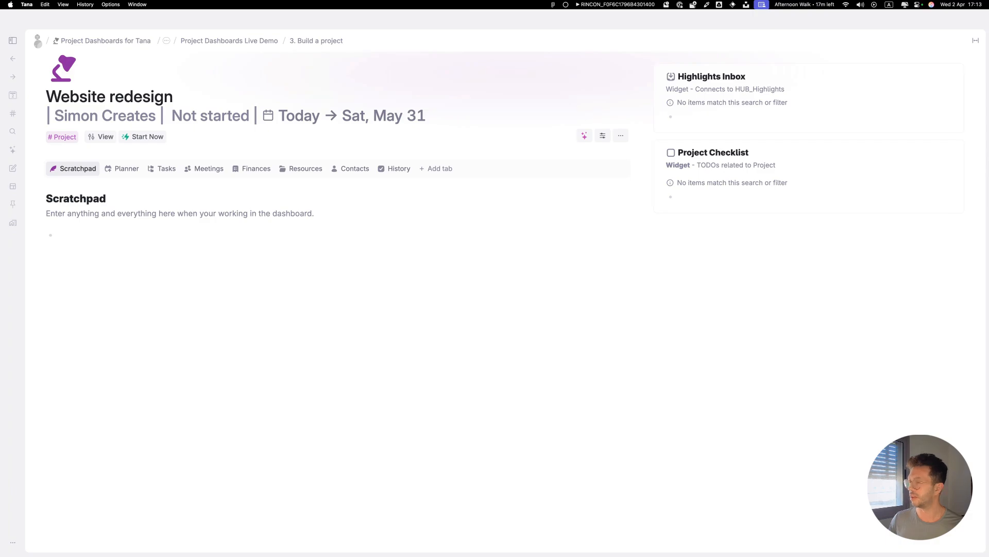
{"action": "type", "text": "Conduct Initial Project Kickoff Meeting Audit Current Website and Gather Requirements Identify Key Design & Branding Guidelines Create Wireframes and Mockups for Main Pages Draft Content and Copy for Website Sections Develop Front-End Components (HTML/CSS/JS) Integrate Back-End Functionality (Database/API) Perform Browser and Mobile Responsiveness Testing Review with Client and Gather Feedback Finalize Edits and Launch Revamped Website"}
Select all pasted task nodes and search the command palette for 'ad'.
{"action": "left_click_drag", "start_coordinate": [252, 376], "coordinate": [132, 240]}
{"action": "key", "text": "super+k"}
{"action": "type", "text": "ad"}
{"action": "key", "text": "Down"}
{"action": "key", "text": "Up"}
{"action": "key", "text": "Escape"}
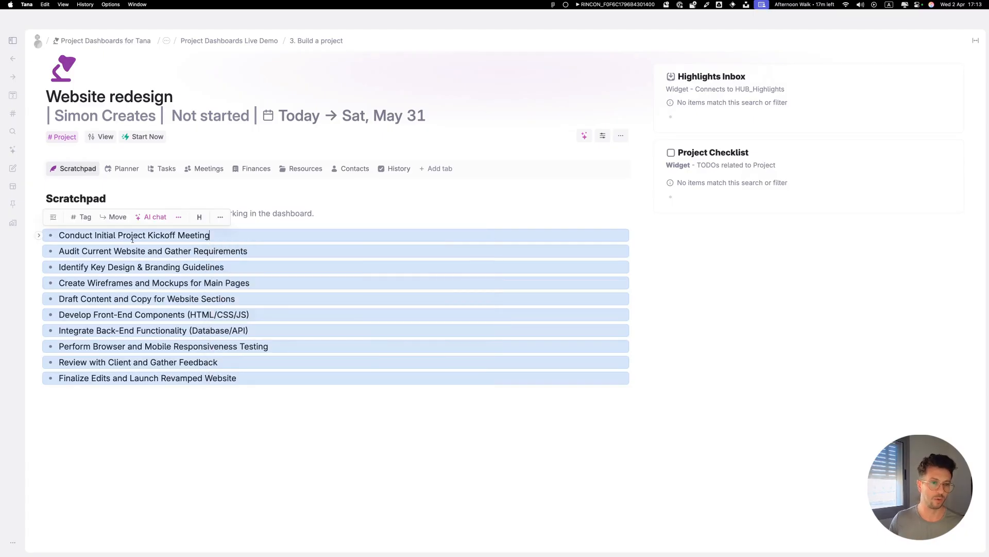
Tag 'Conduct Initial Project Kickoff Meeting' with the Task supertag and send it to the hub.
{"action": "left_click", "coordinate": [207, 235]}
{"action": "type", "text": "#t"}
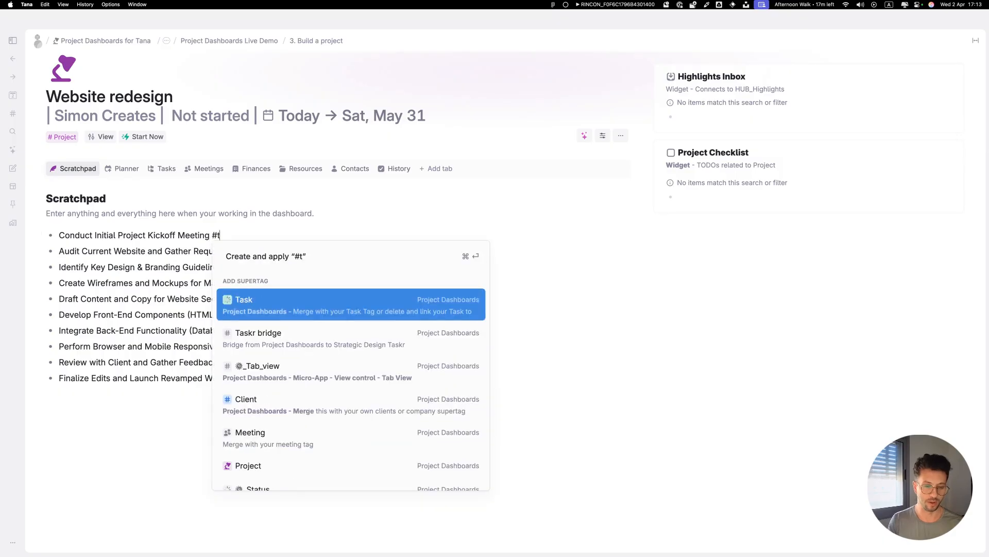
{"action": "key", "text": "Return"}
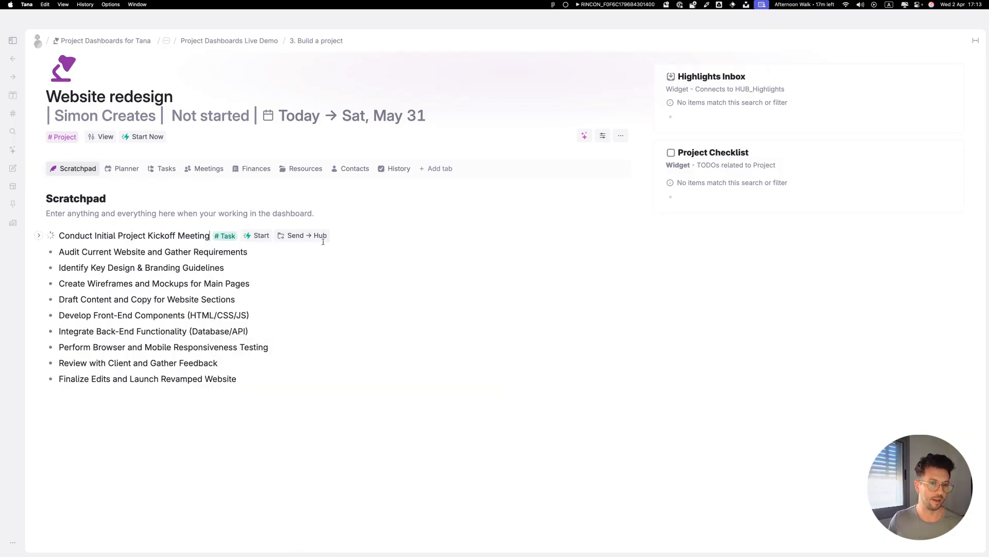
{"action": "left_click", "coordinate": [305, 235]}
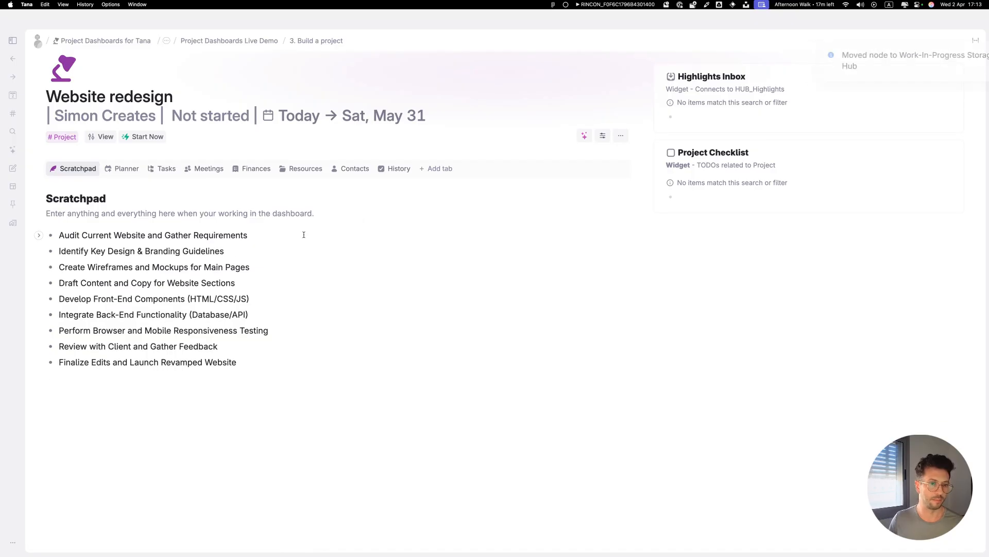
Select the remaining nine task nodes and add the Task supertag to all of them.
{"action": "left_click", "coordinate": [164, 168]}
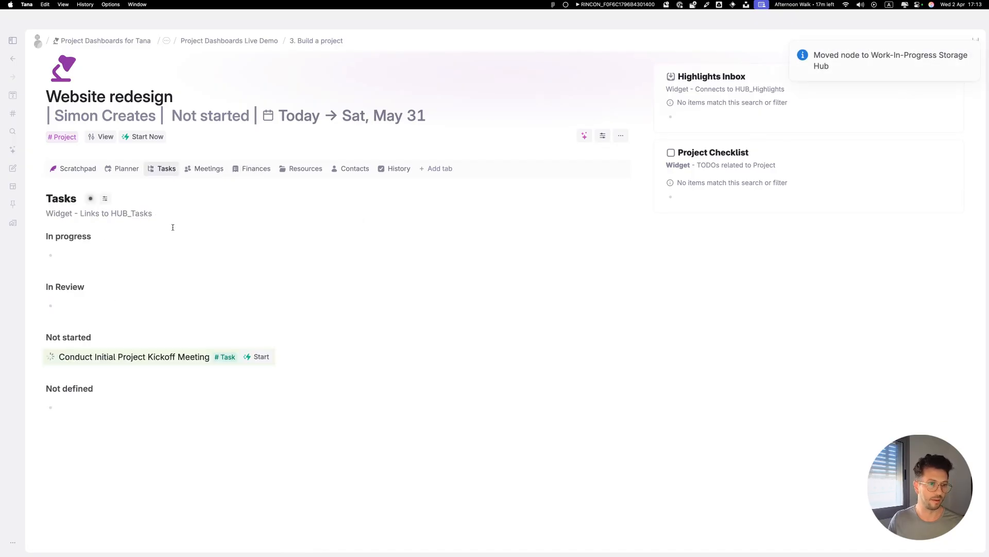
{"action": "left_click", "coordinate": [77, 168]}
{"action": "left_click_drag", "start_coordinate": [115, 235], "coordinate": [190, 361]}
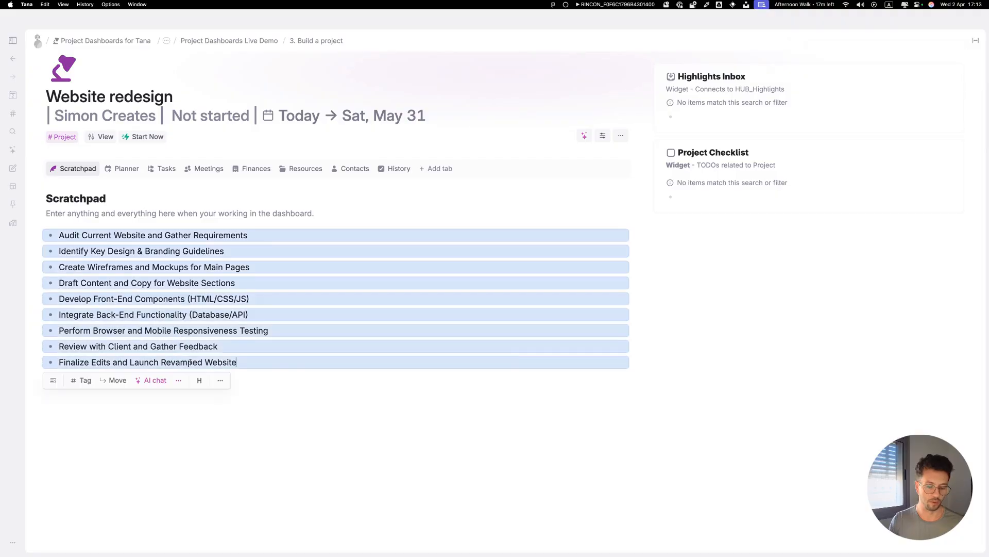
{"action": "key", "text": "super+k"}
{"action": "type", "text": "add"}
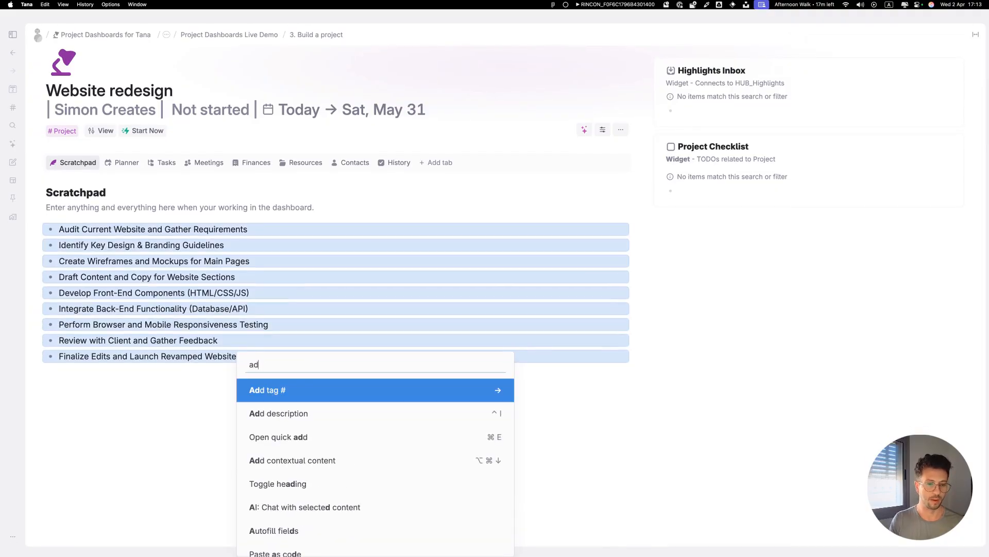
{"action": "key", "text": "Return"}
{"action": "type", "text": "t"}
{"action": "key", "text": "Return"}
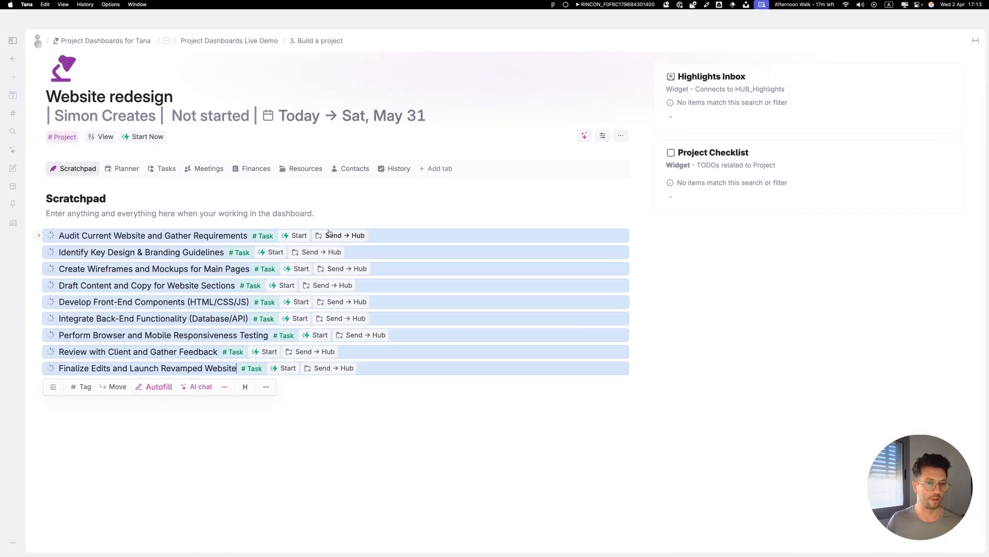
Send every task except 'Finalize Edits and Launch Revamped Website' to the hub.
{"action": "left_click", "coordinate": [332, 235]}
{"action": "left_click", "coordinate": [332, 235]}
{"action": "left_click", "coordinate": [332, 236]}
{"action": "left_click", "coordinate": [327, 234]}
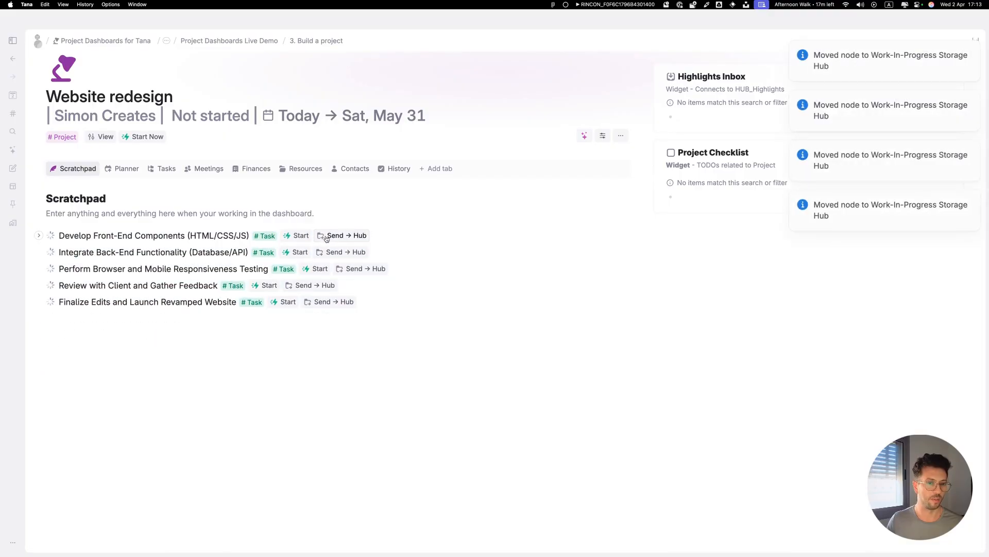
{"action": "left_click", "coordinate": [334, 235]}
{"action": "left_click", "coordinate": [330, 235]}
{"action": "left_click", "coordinate": [338, 236]}
{"action": "left_click", "coordinate": [312, 236]}
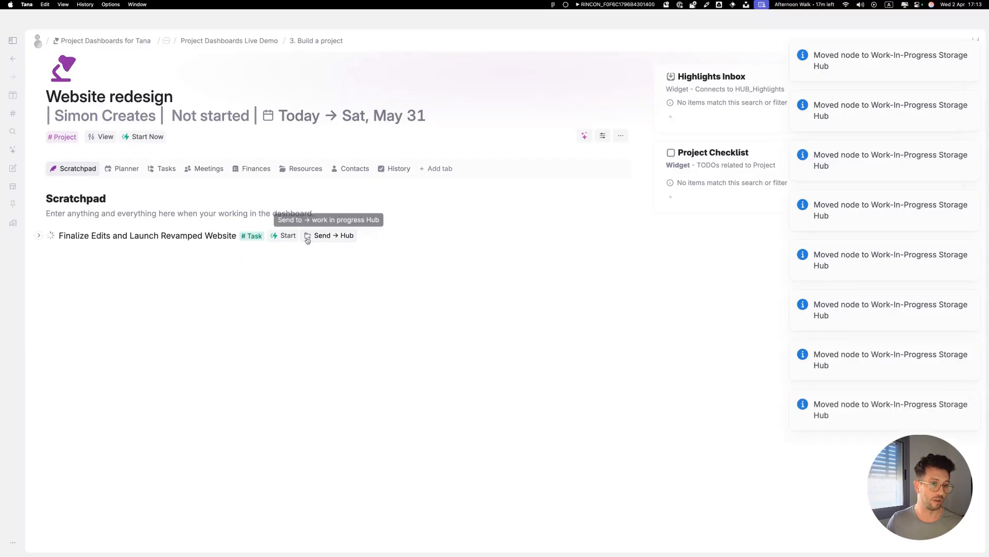
Start the 'Finalize Edits and Launch Revamped Website' task and check it under the Tasks tab.
{"action": "left_click", "coordinate": [275, 236]}
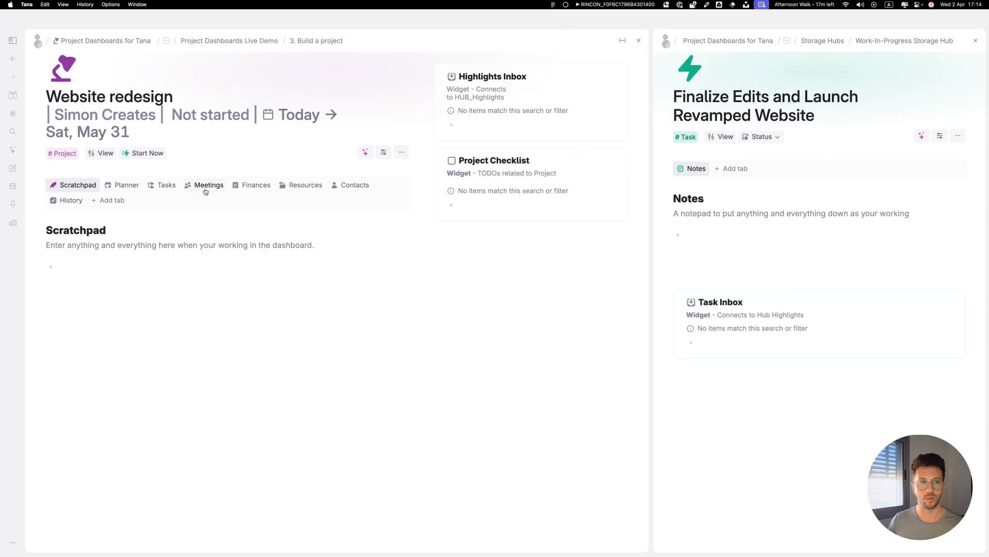
{"action": "left_click", "coordinate": [170, 186]}
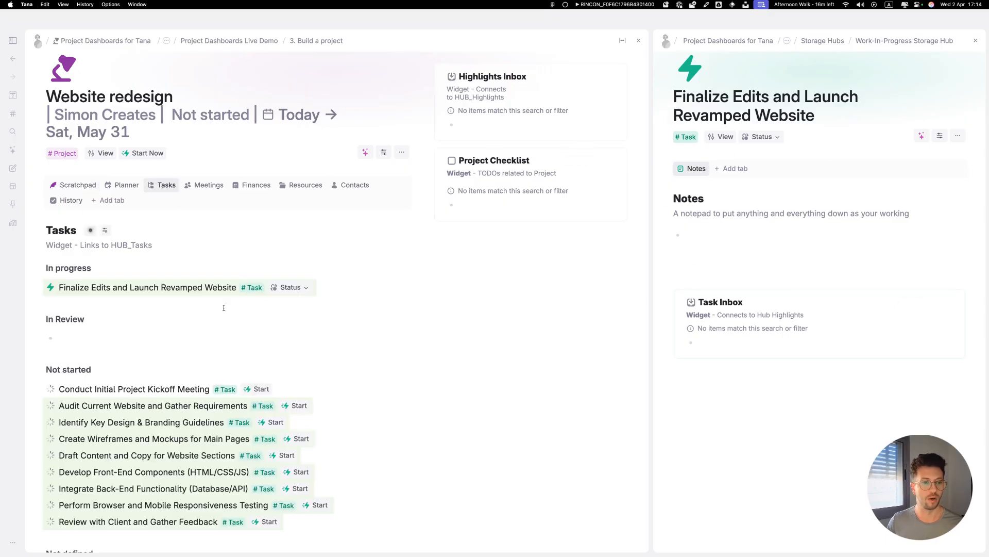
{"action": "left_click", "coordinate": [76, 185]}
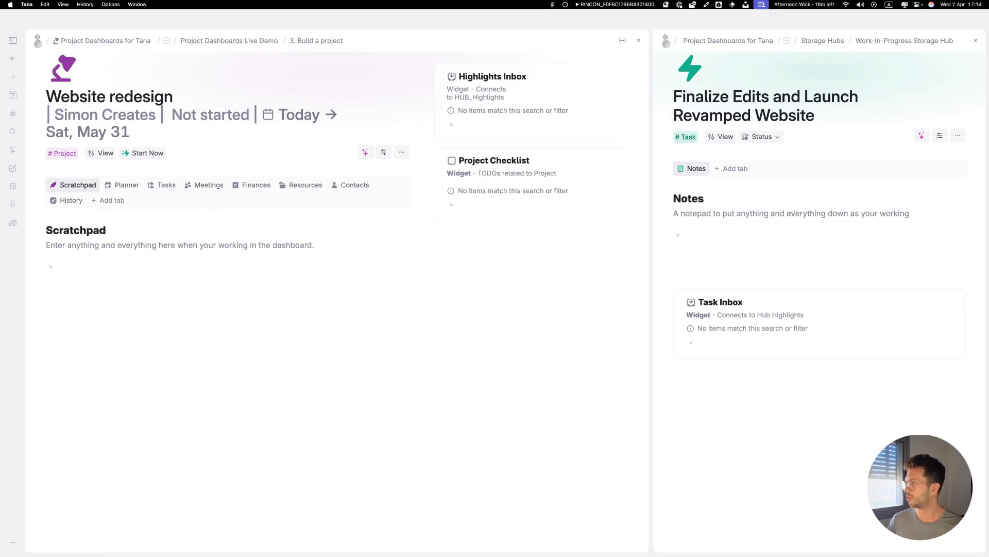
Paste three resource items into the Scratchpad and tag them all with the Resource supertag.
{"action": "type", "text": "Main Website Design Document High-Fidelity Wireframes Content Style Guide"}
{"action": "key", "text": "super+a"}
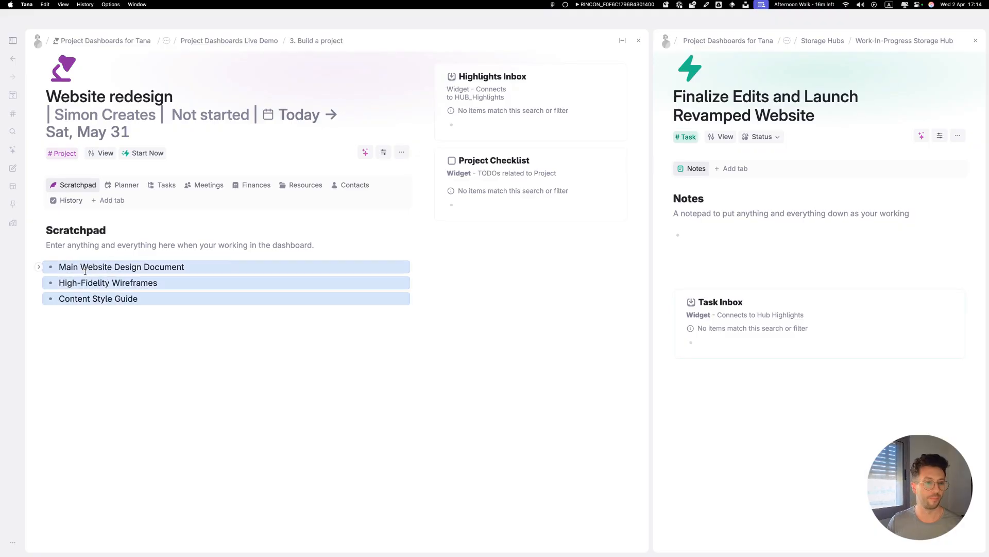
{"action": "type", "text": "#res"}
{"action": "key", "text": "Return"}
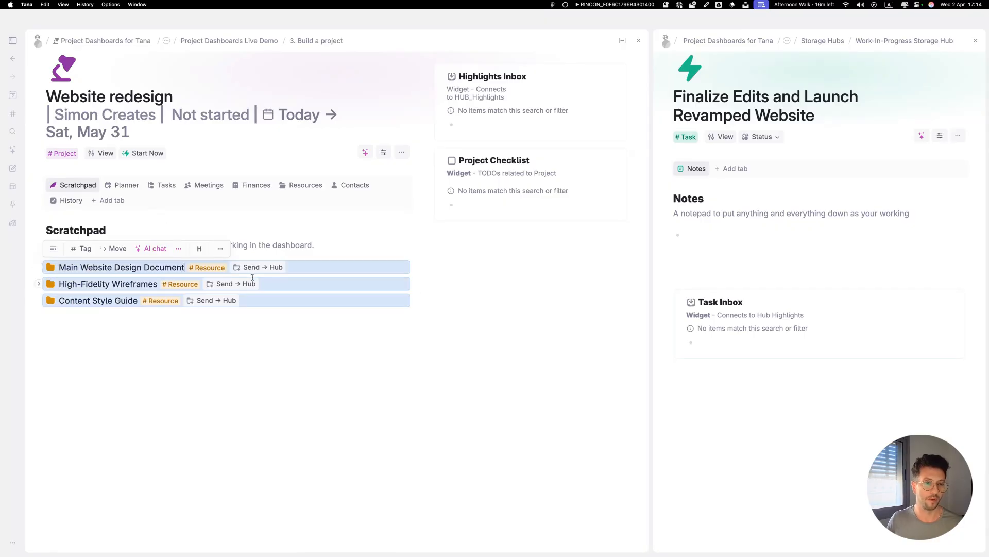
Send the three resources to the hub and review them under the Resources tab.
{"action": "left_click", "coordinate": [252, 268]}
{"action": "left_click", "coordinate": [239, 269]}
{"action": "left_click", "coordinate": [230, 268]}
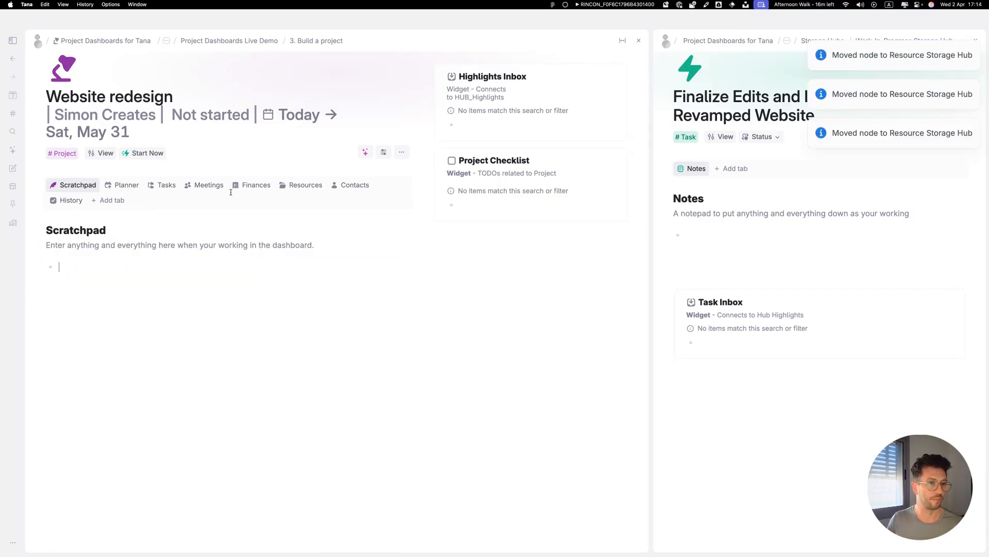
{"action": "left_click", "coordinate": [304, 185]}
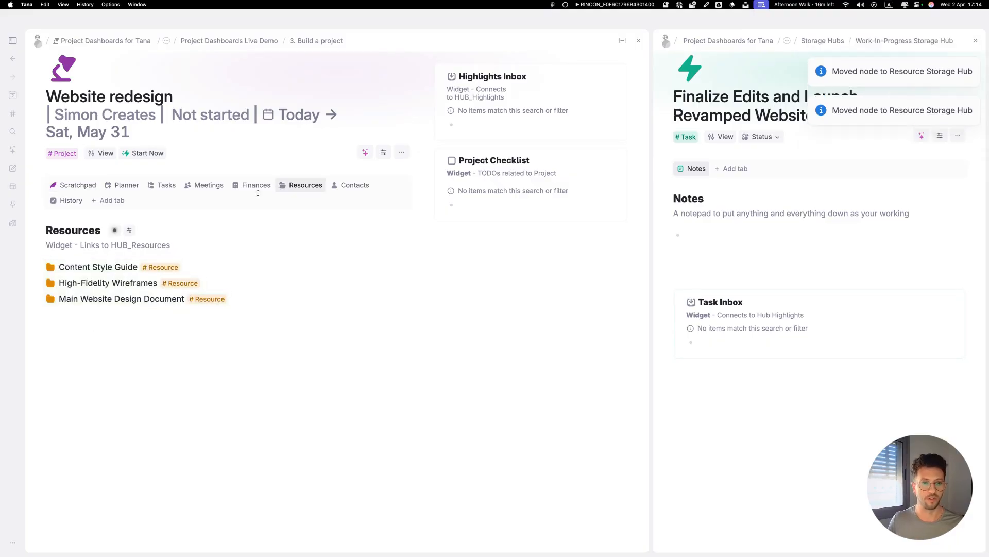
{"action": "left_click", "coordinate": [94, 187]}
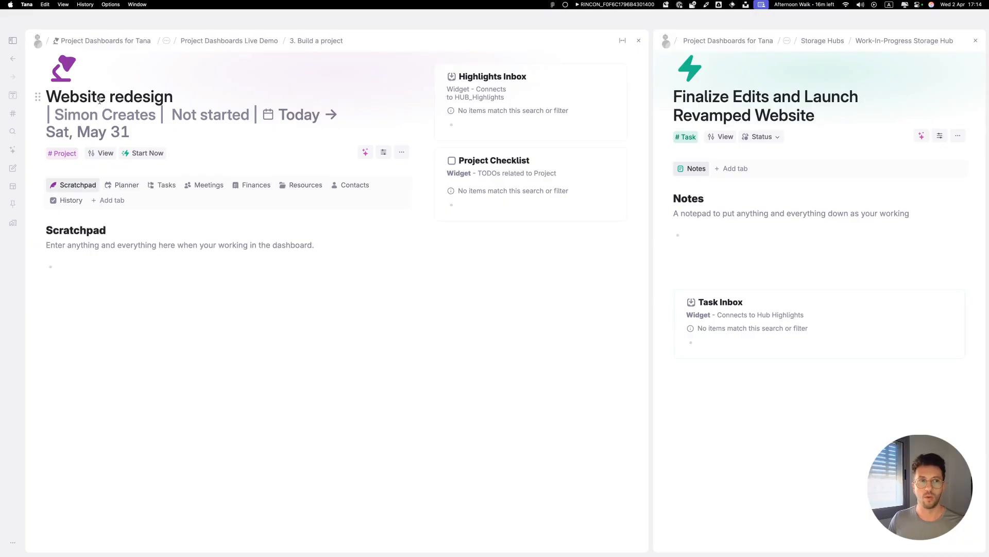
On the Project Dashboards Live Demo page, paste 'Domain Renewal' and 'Web Hosting Subscription' and tag both as Expense.
{"action": "left_click", "coordinate": [246, 41]}
{"action": "left_click", "coordinate": [216, 177]}
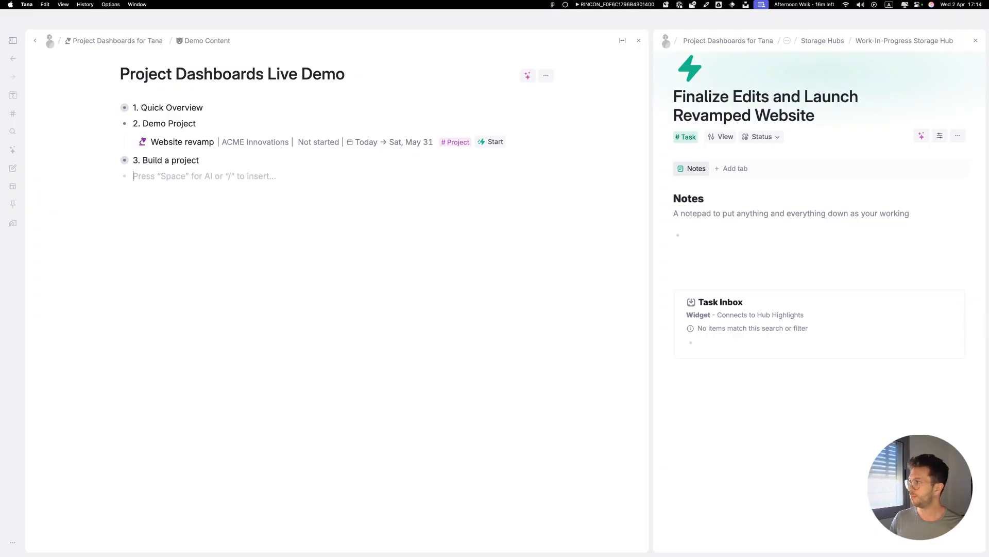
{"action": "key", "text": "Escape"}
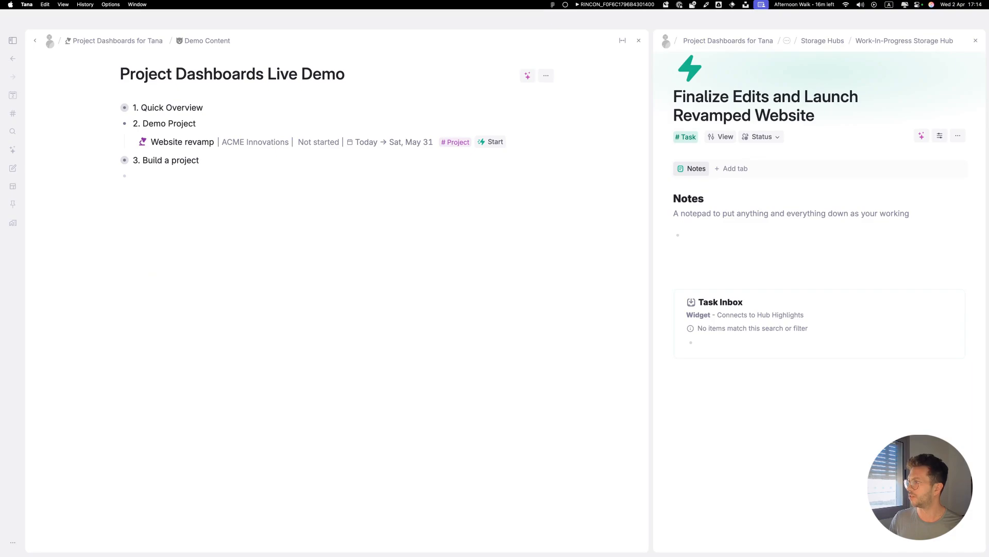
{"action": "type", "text": "Domain Renewal Web Hosting Subscription"}
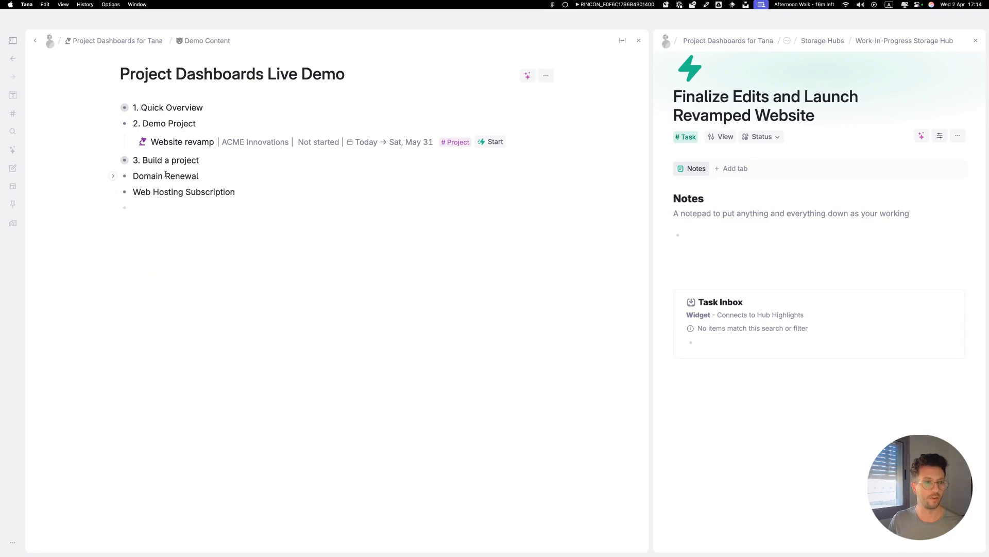
{"action": "left_click_drag", "start_coordinate": [166, 174], "coordinate": [240, 193]}
{"action": "type", "text": "#e"}
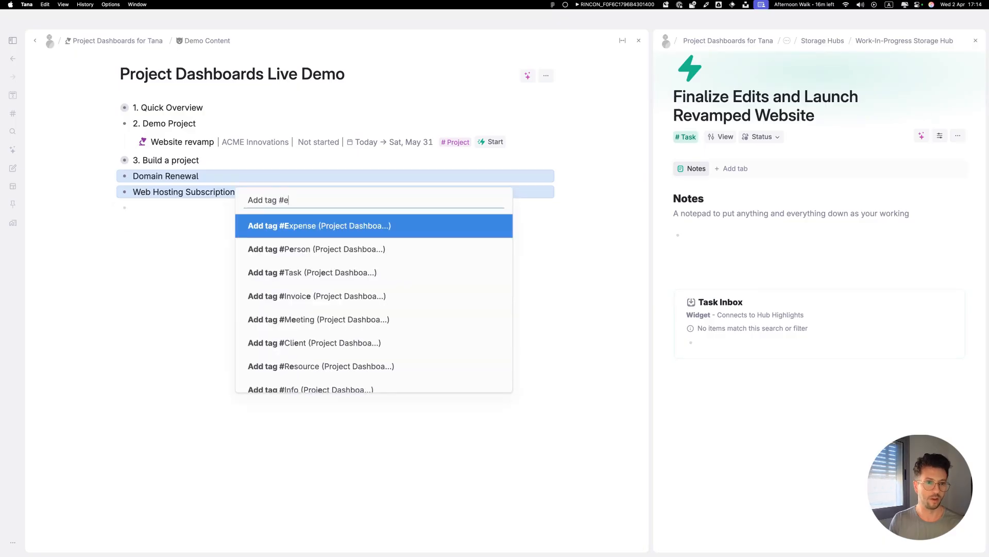
{"action": "key", "text": "Return"}
{"action": "key", "text": "Escape"}
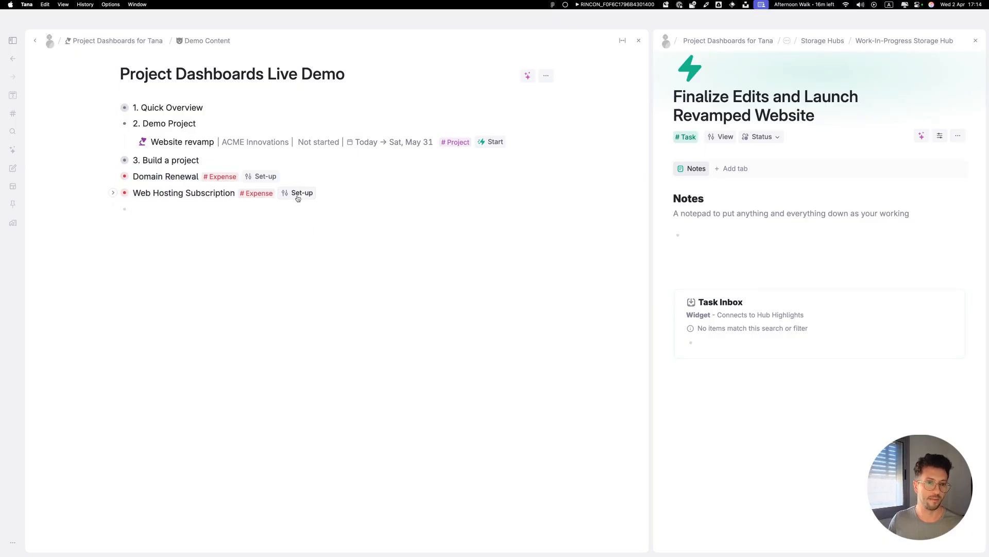
Set the Web Hosting Subscription expense's Project source to the Website revamp project.
{"action": "left_click", "coordinate": [299, 194]}
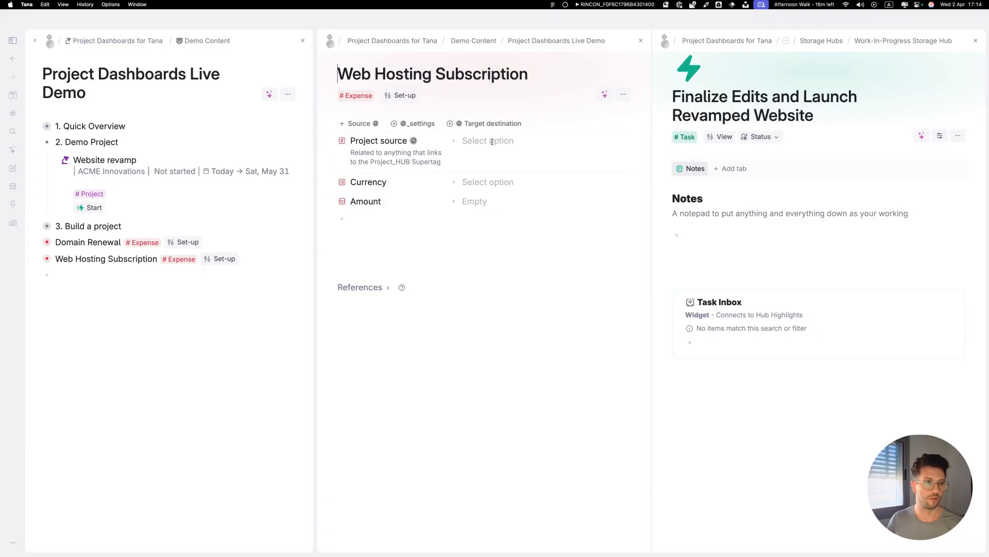
{"action": "left_click", "coordinate": [507, 143]}
{"action": "type", "text": "we"}
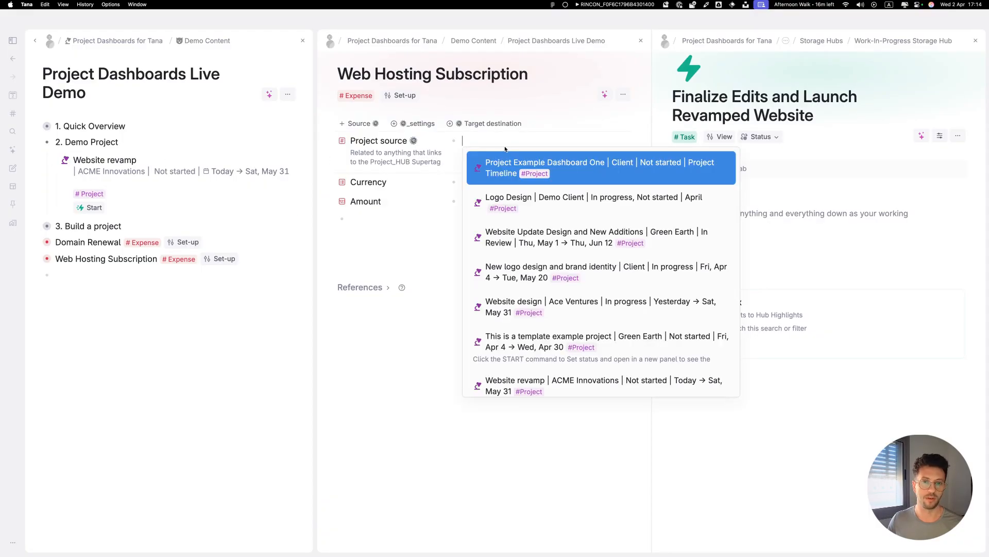
{"action": "type", "text": "bs"}
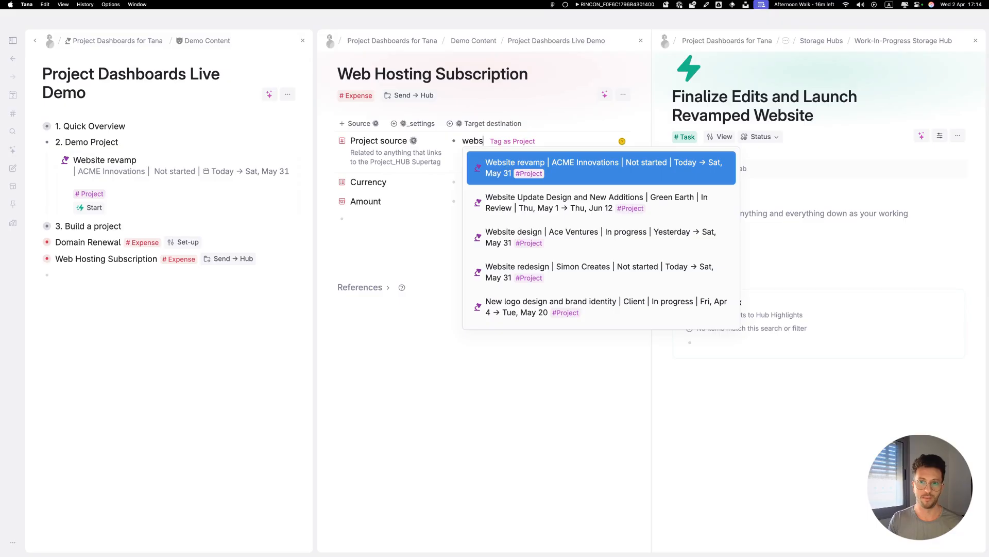
{"action": "key", "text": "Return"}
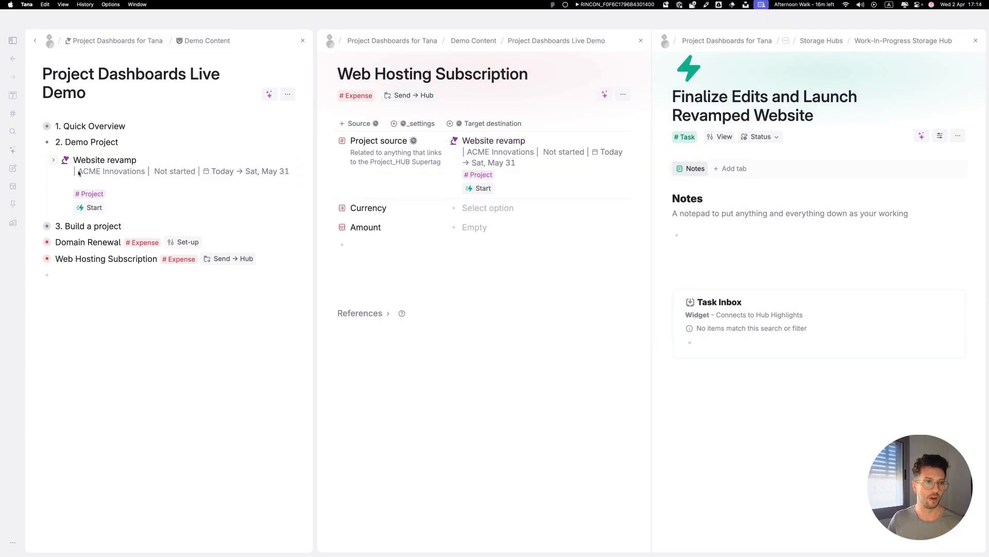
Open the Website revamp project's Finances tab to review its expenses.
{"action": "left_click", "coordinate": [66, 161]}
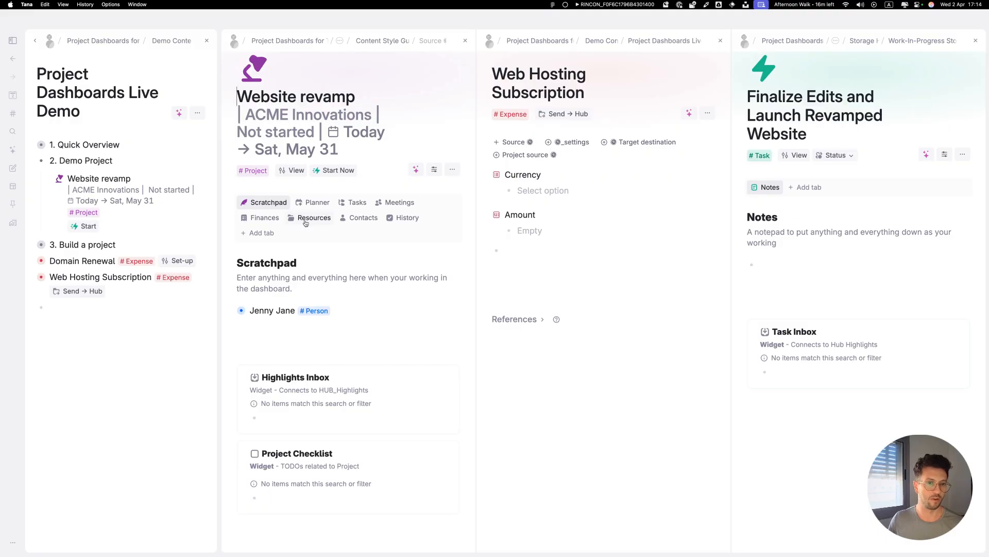
{"action": "left_click", "coordinate": [271, 218]}
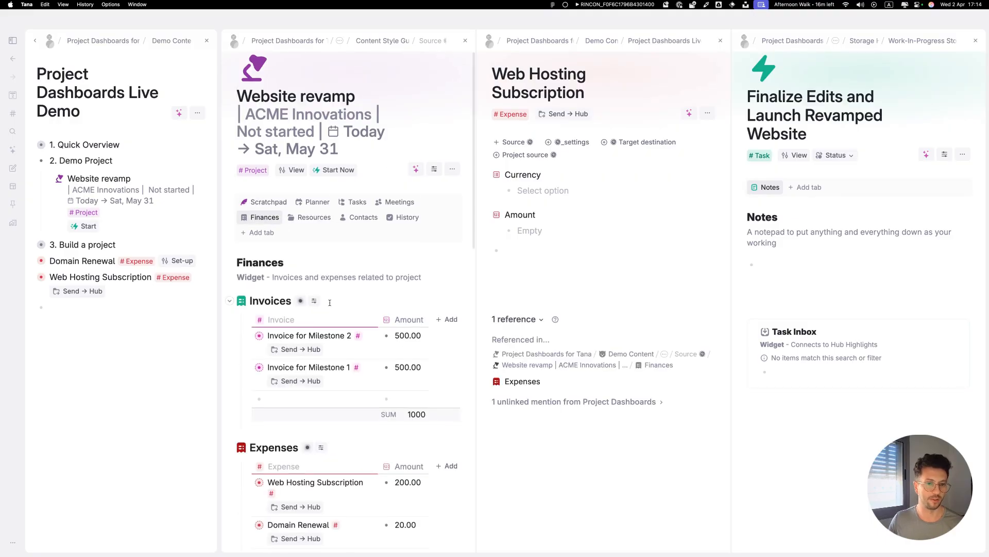
{"action": "scroll", "coordinate": [312, 280], "scroll_direction": "down", "scroll_amount": 1}
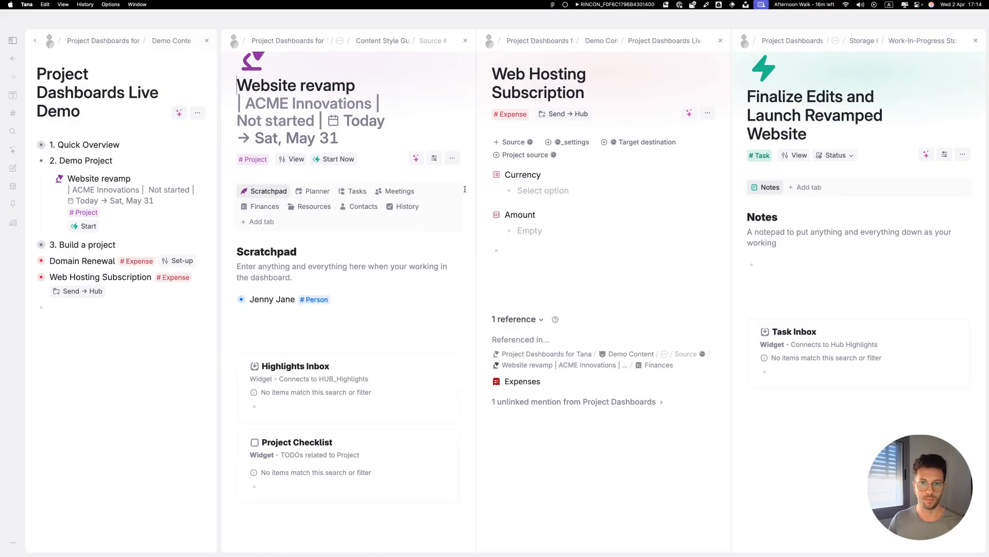
Set the Web Hosting Subscription expense's Project source to the Website redesign project.
{"action": "left_click", "coordinate": [518, 155]}
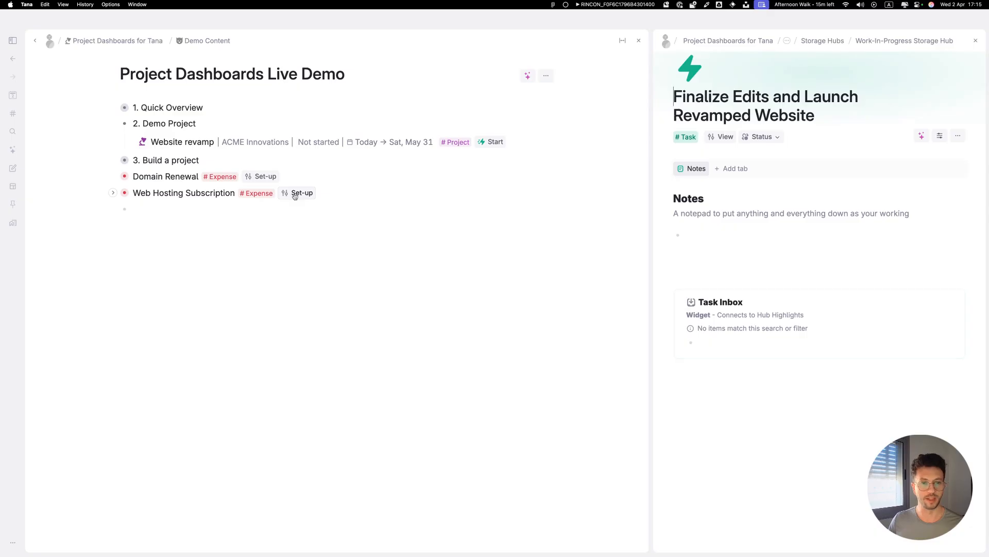
{"action": "left_click_drag", "start_coordinate": [651, 142], "coordinate": [506, 150]}
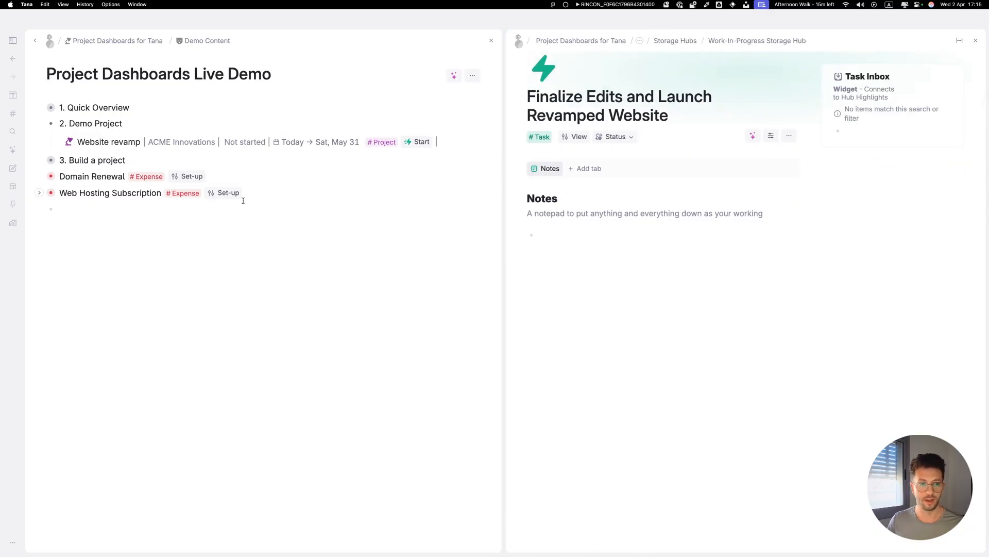
{"action": "left_click", "coordinate": [233, 193]}
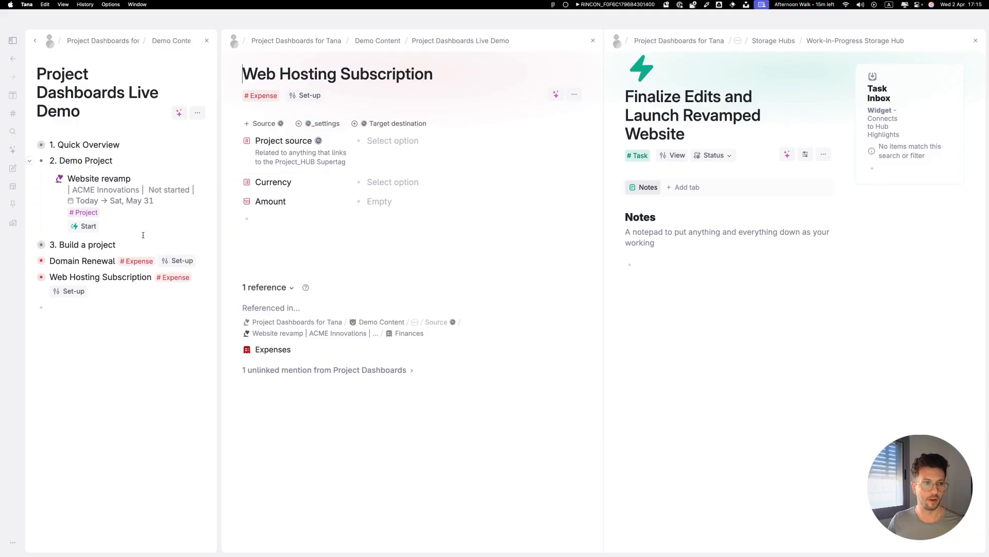
{"action": "left_click", "coordinate": [33, 244]}
{"action": "left_click", "coordinate": [393, 141]}
{"action": "type", "text": "simoncrea"}
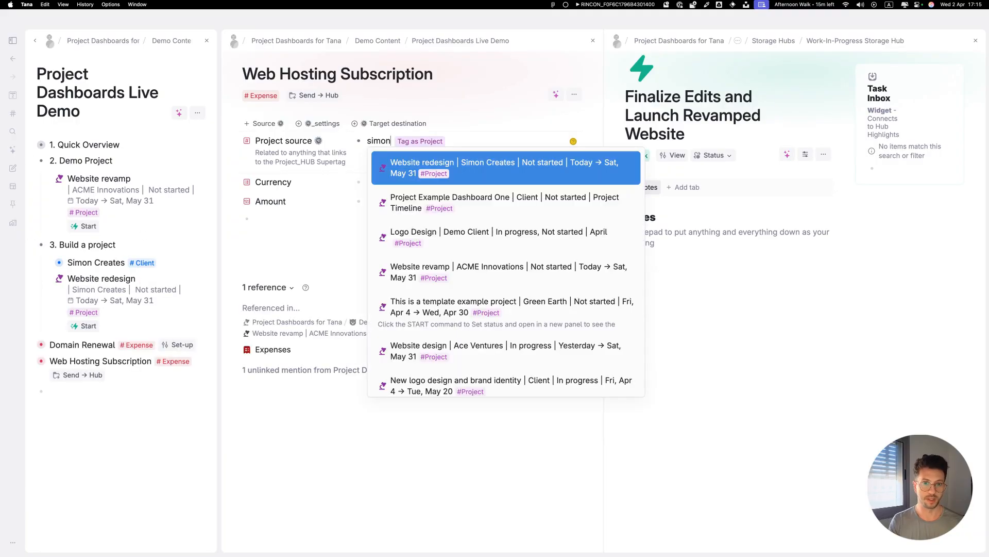
{"action": "key", "text": "Return"}
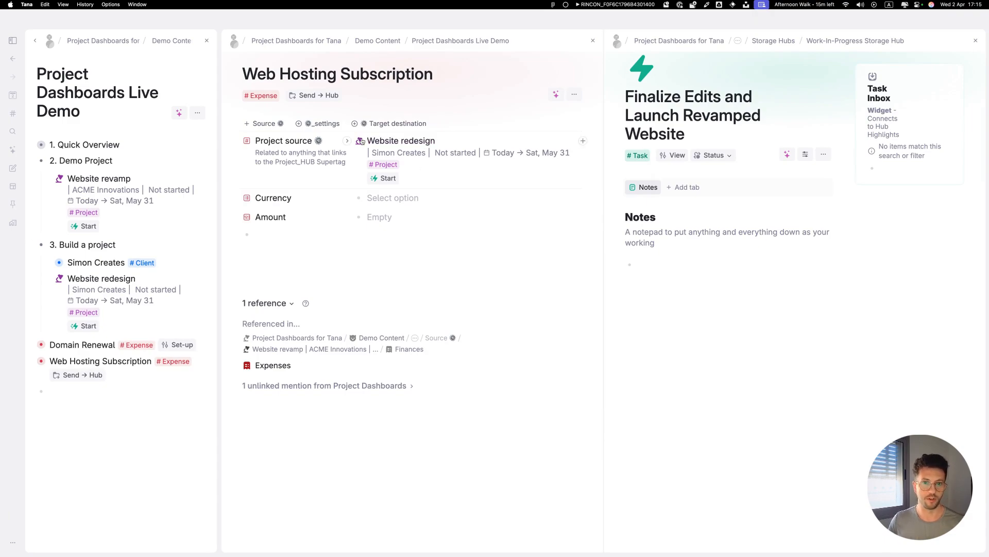
Send the Web Hosting Subscription expense to the hub and close its panel.
{"action": "left_click", "coordinate": [401, 141]}
{"action": "left_click", "coordinate": [522, 217]}
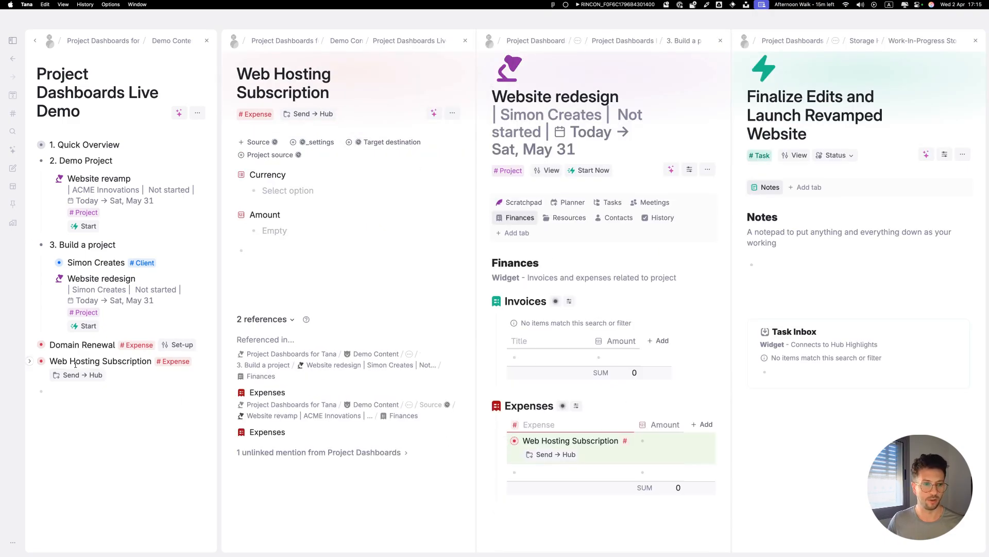
{"action": "left_click", "coordinate": [92, 373]}
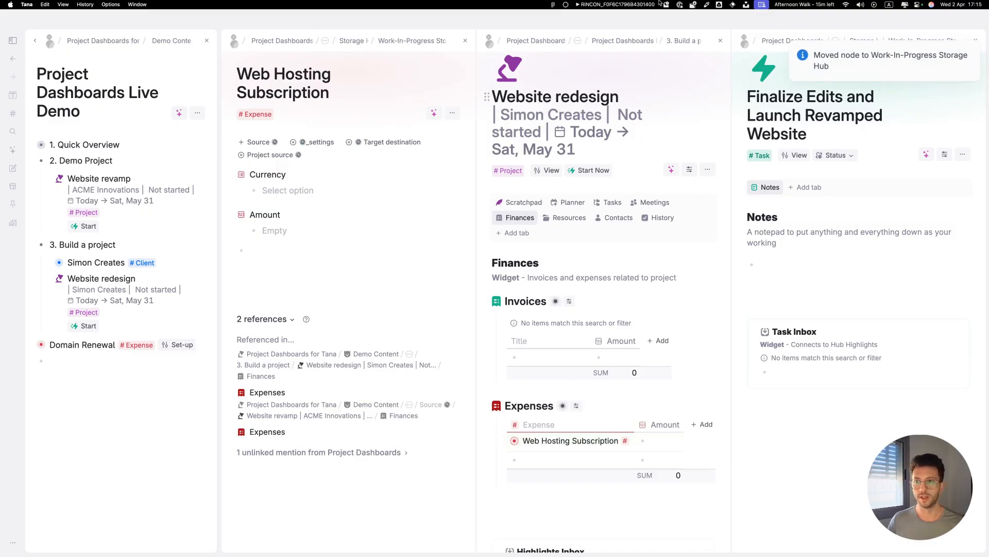
{"action": "mouse_move", "coordinate": [559, 85]}
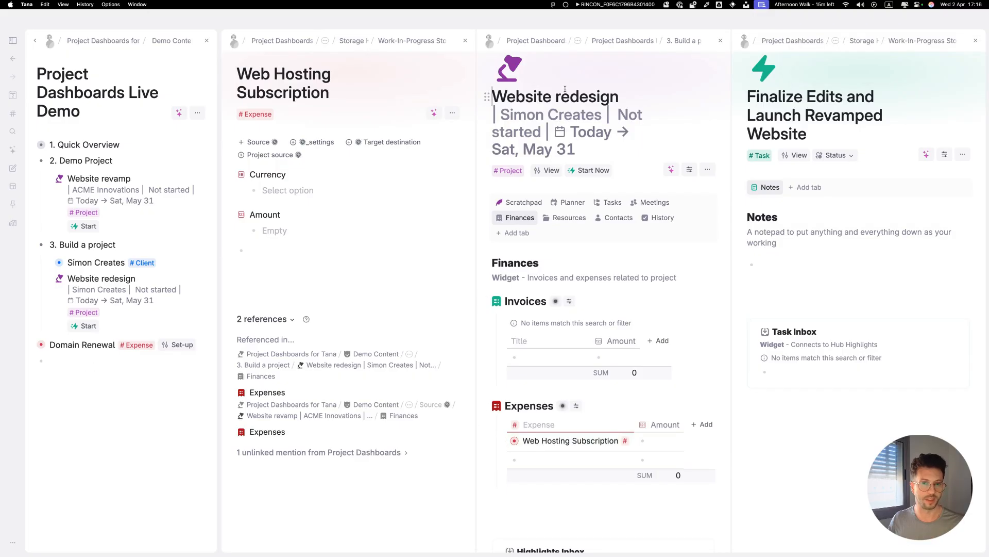
{"action": "left_click", "coordinate": [465, 41]}
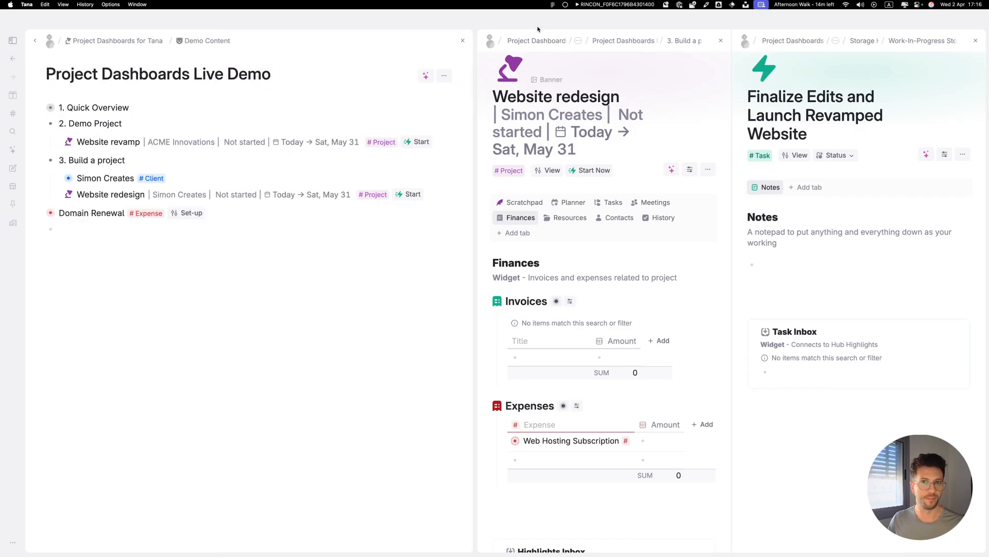